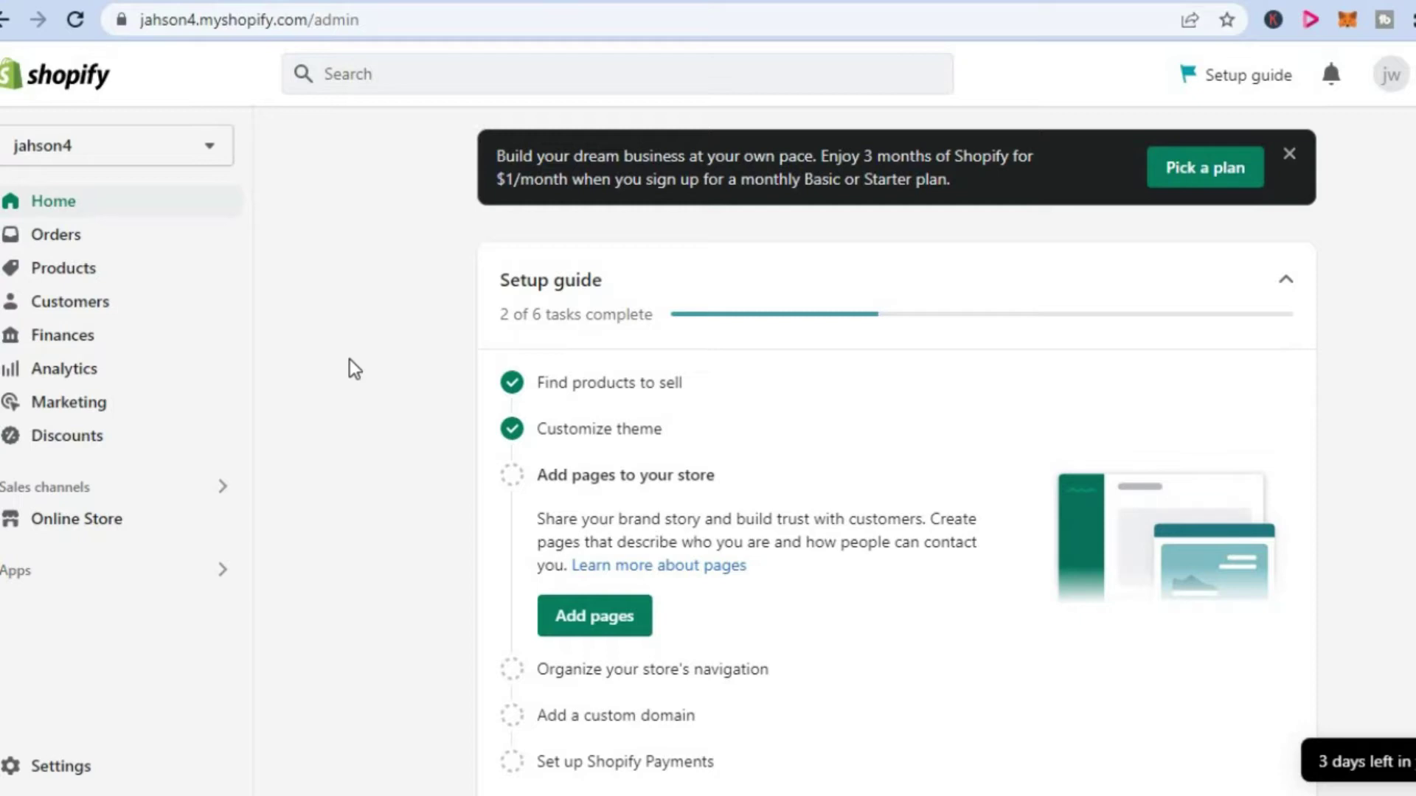
Step: Open the Shopify App Store from the store's Apps section
{"action": "left_click", "coordinate": [45, 570]}
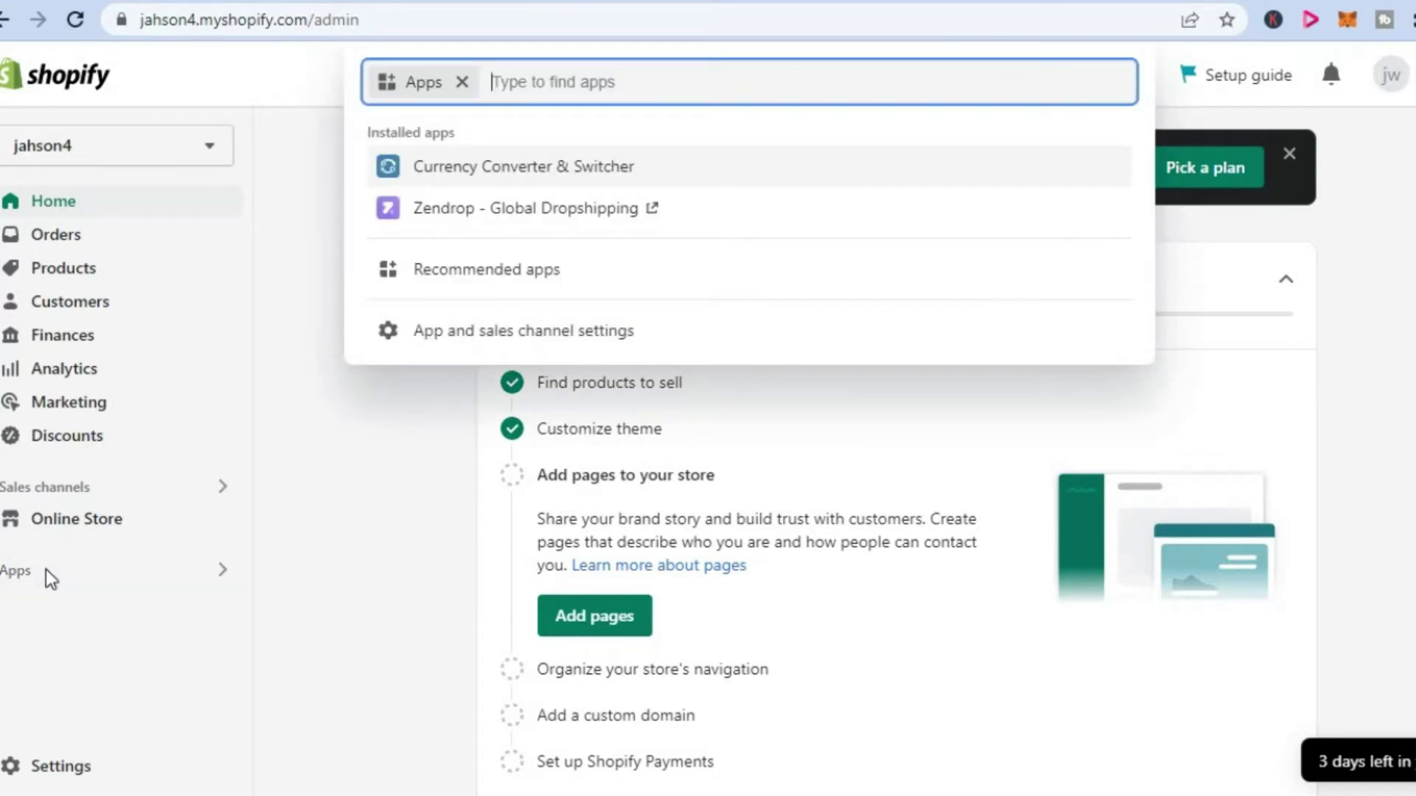
{"action": "left_click", "coordinate": [444, 337]}
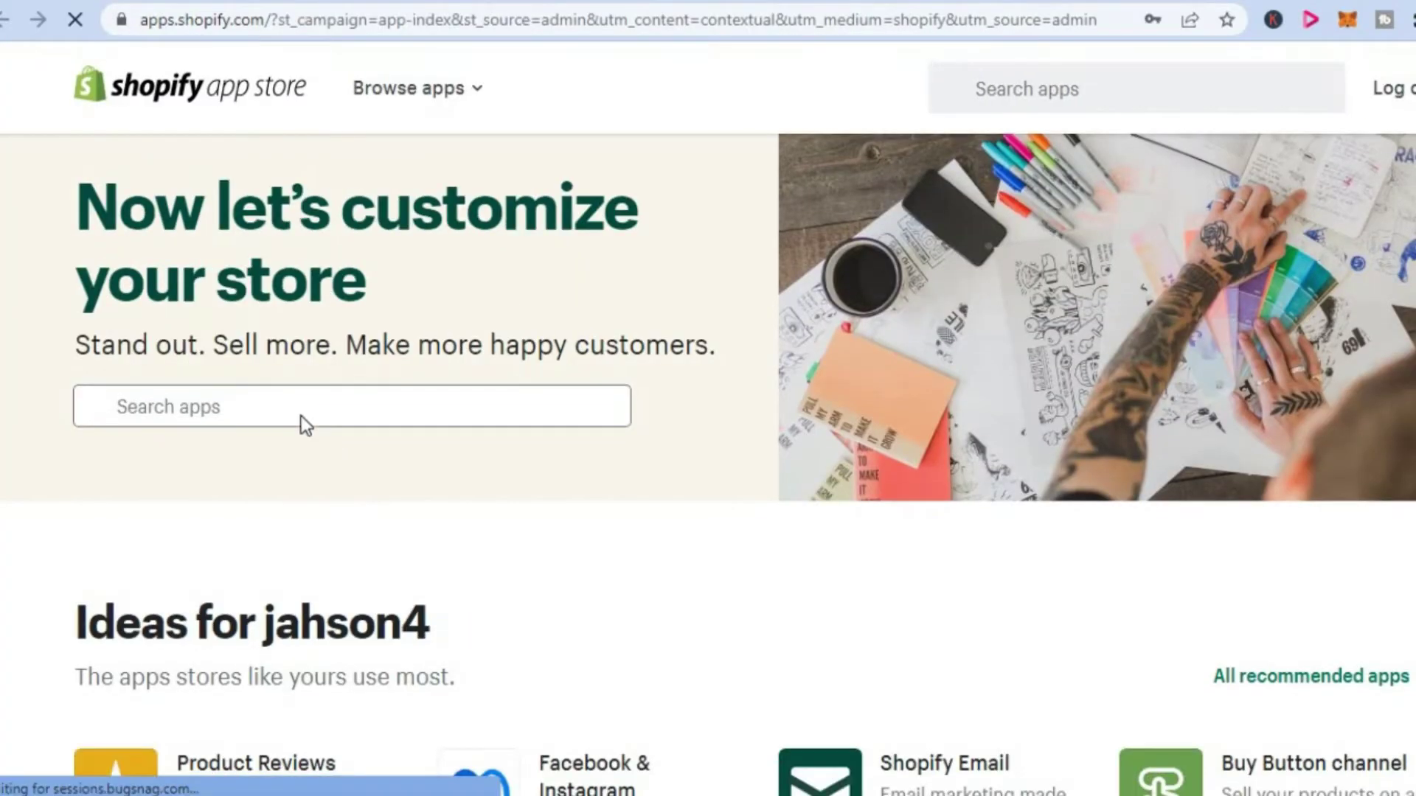
Step: Search the App Store for 'currency converter' and browse the results
{"action": "left_click", "coordinate": [302, 411]}
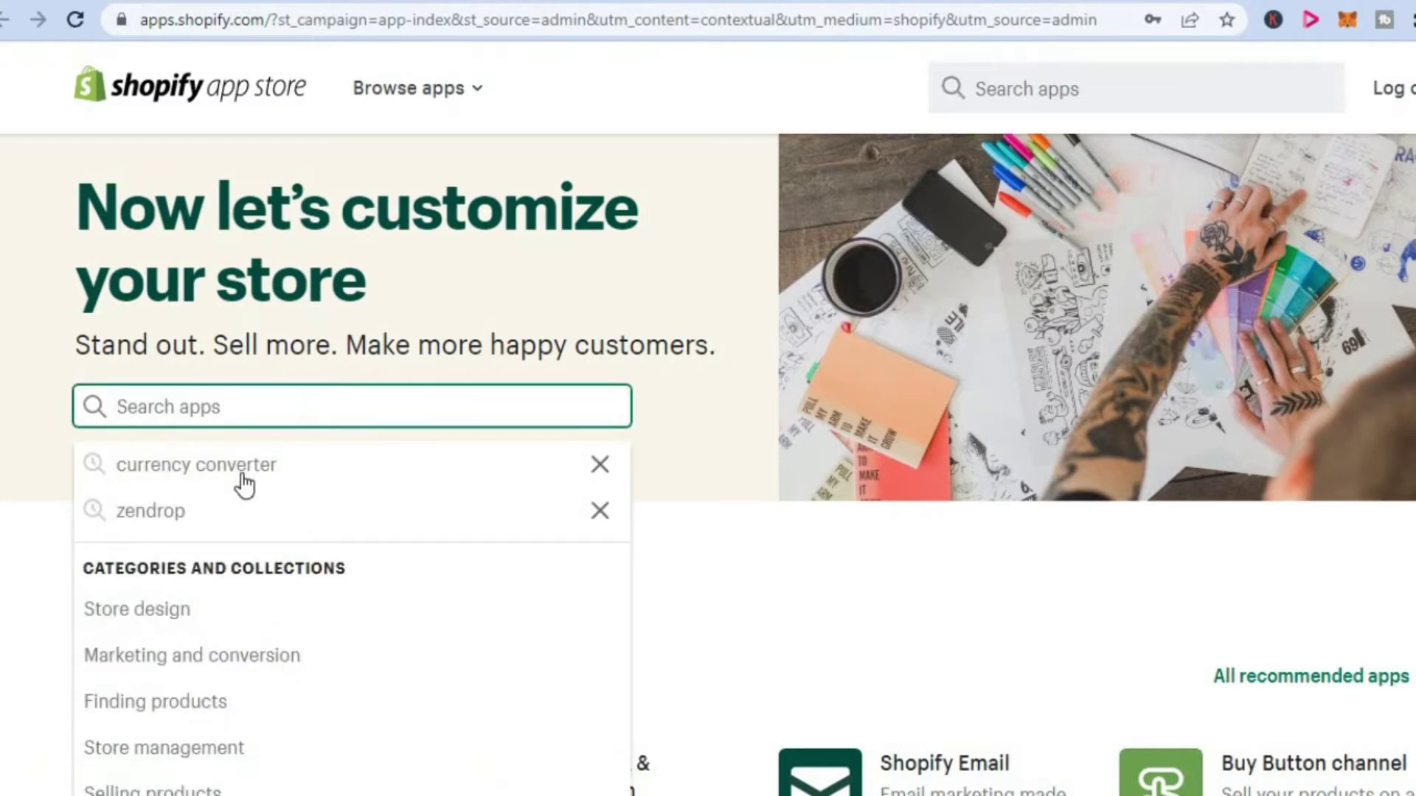
{"action": "left_click", "coordinate": [238, 479]}
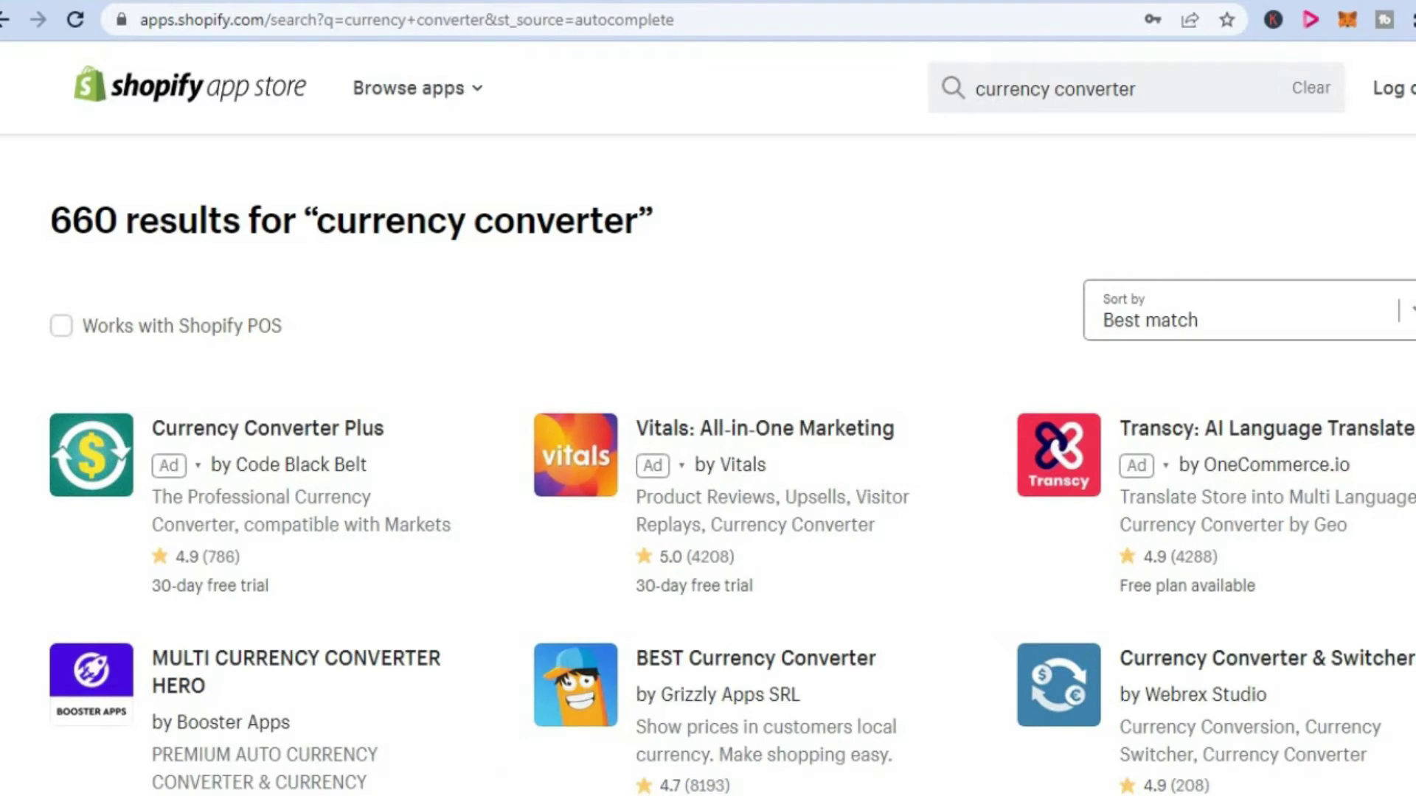
{"action": "scroll", "coordinate": [708, 487], "scroll_direction": "down", "scroll_amount": 2}
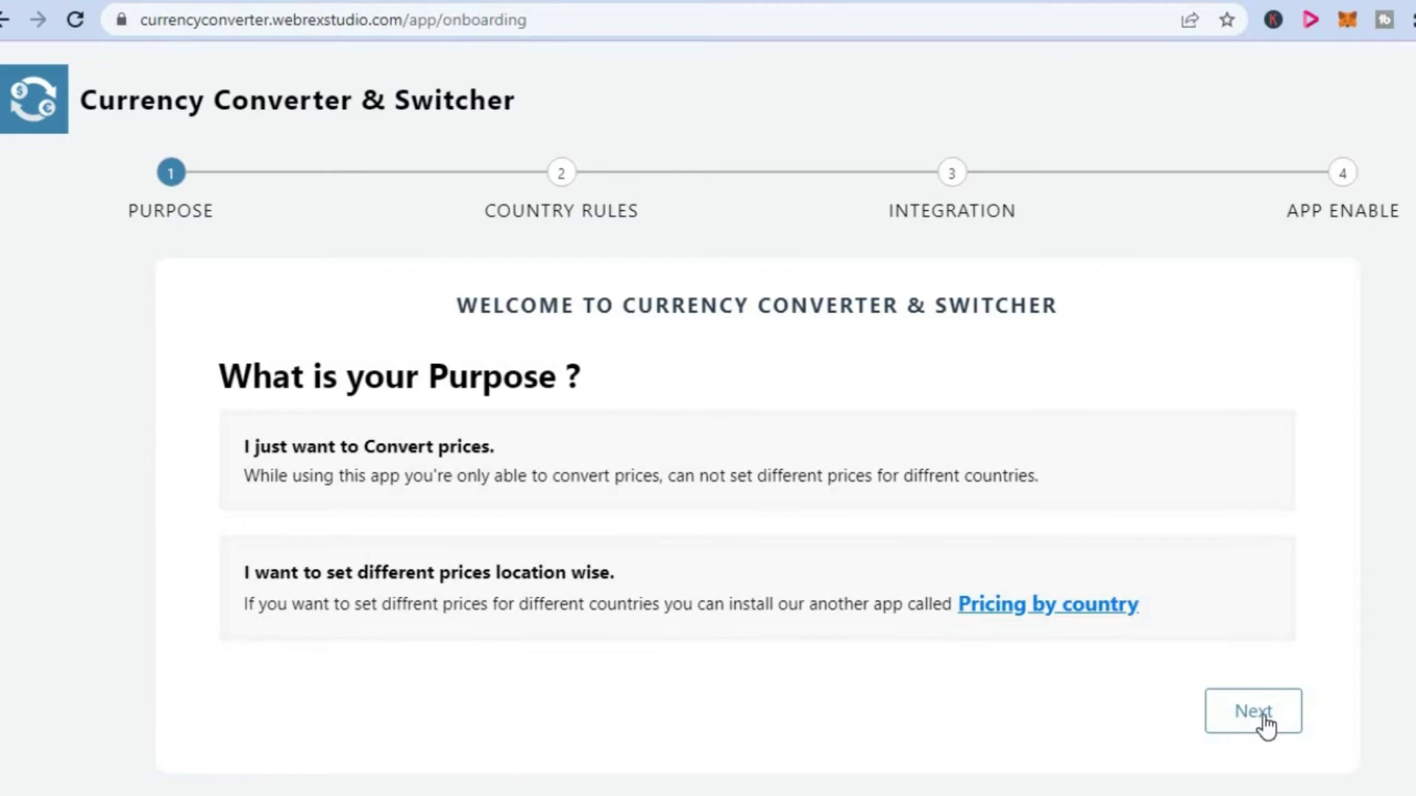
Step: Advance the setup wizard past the Purpose and Country Rules steps
{"action": "left_click", "coordinate": [1252, 723]}
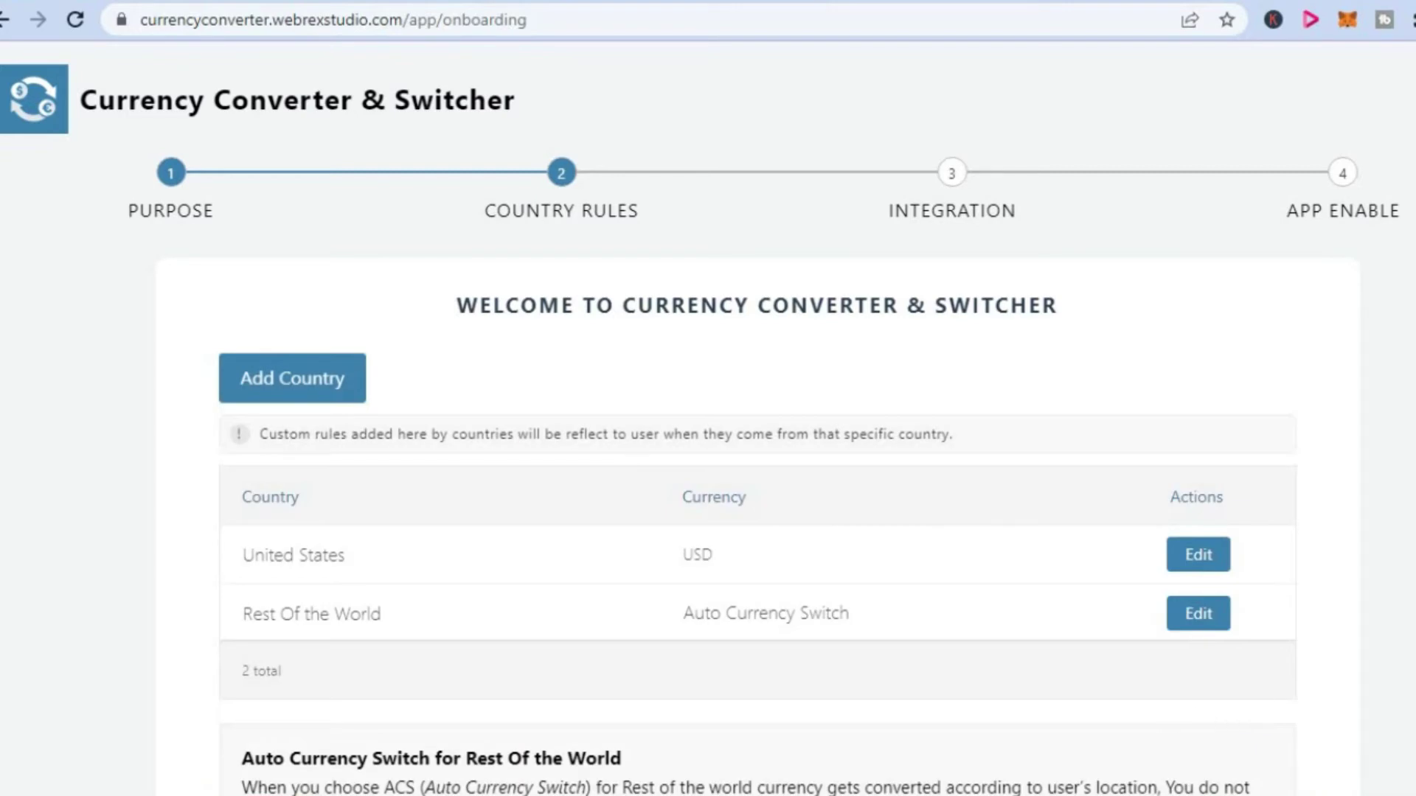
{"action": "scroll", "coordinate": [1395, 736], "scroll_direction": "down", "scroll_amount": 3}
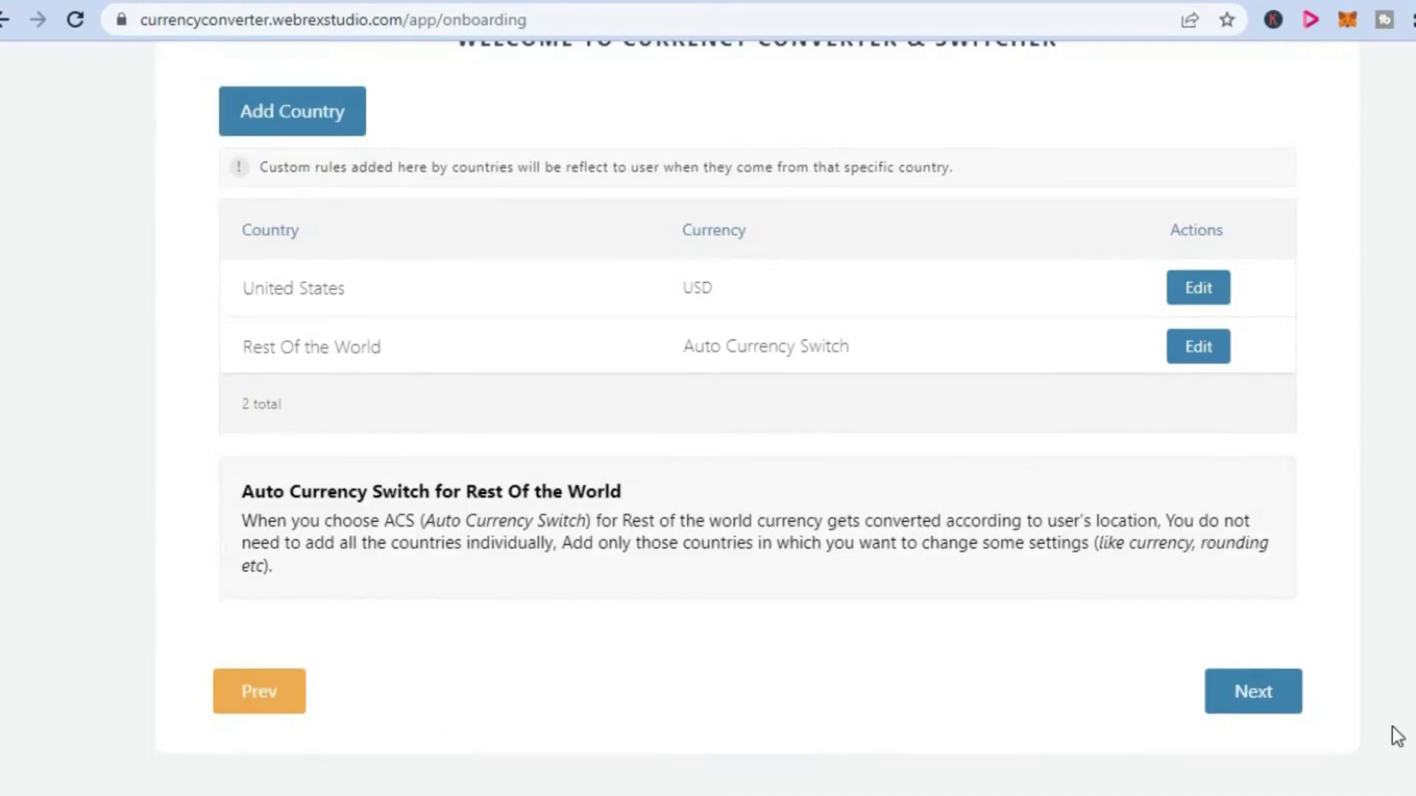
{"action": "left_click", "coordinate": [1262, 698]}
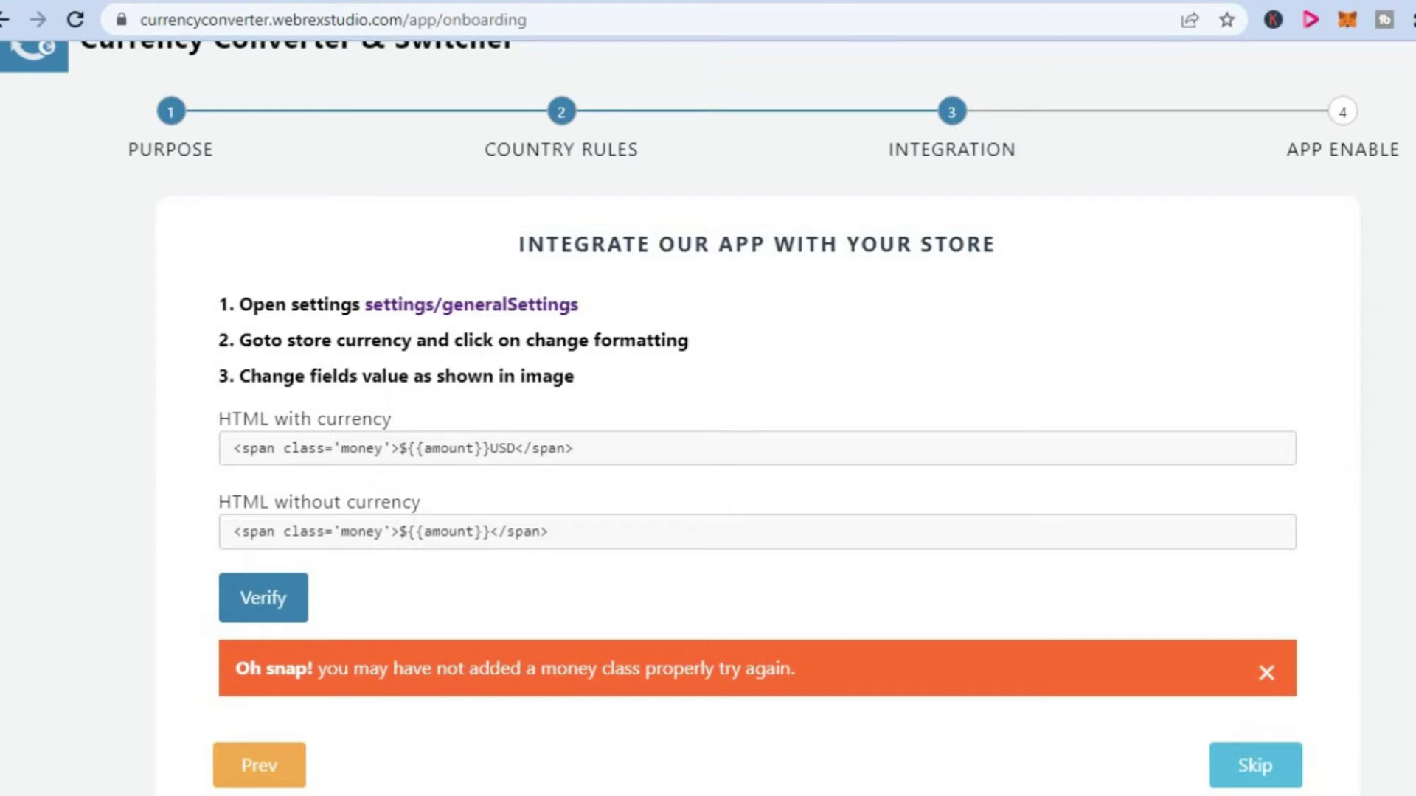
Step: Copy the money-class 'HTML with currency' snippet from the app's integration instructions
{"action": "scroll", "coordinate": [1345, 458], "scroll_direction": "down", "scroll_amount": 1}
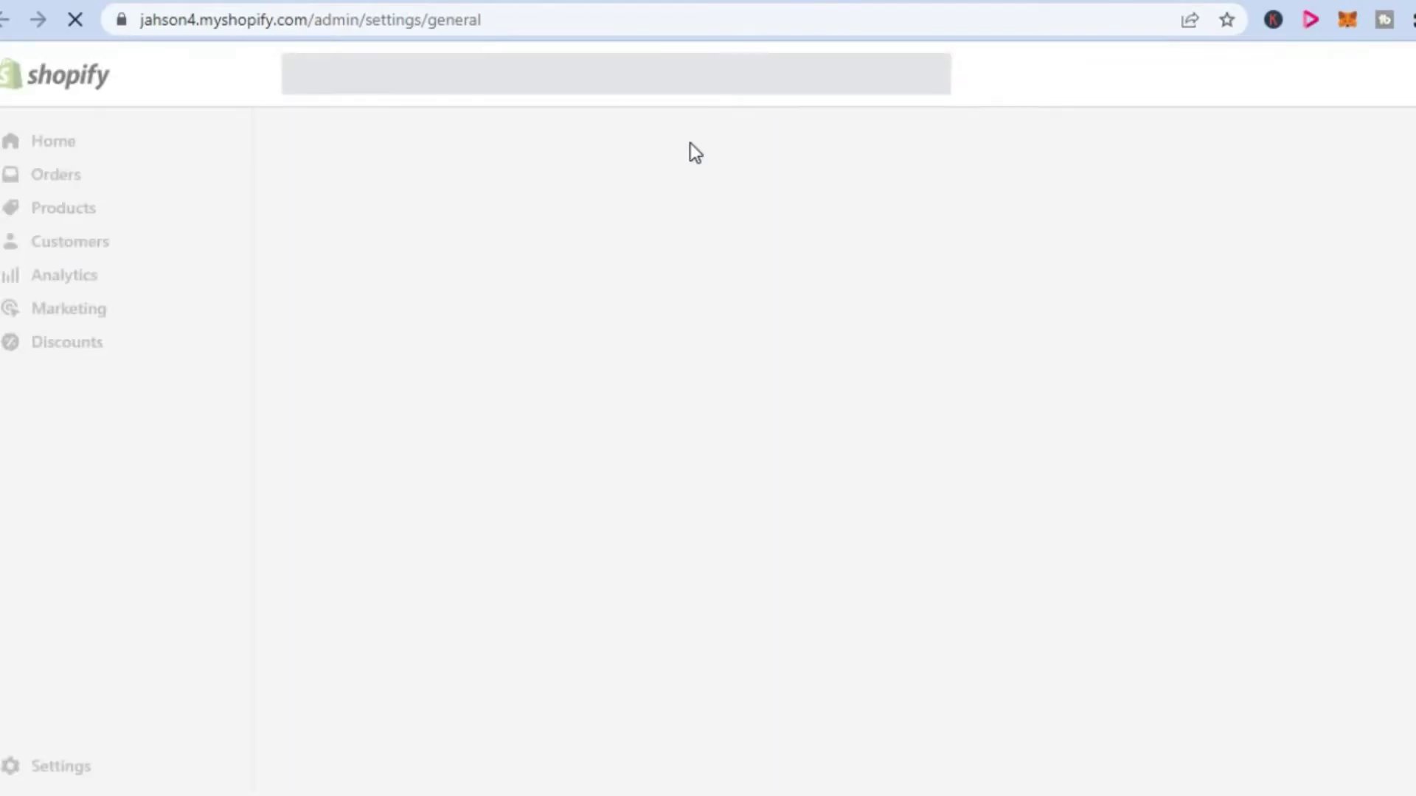
{"action": "left_click", "coordinate": [668, 1]}
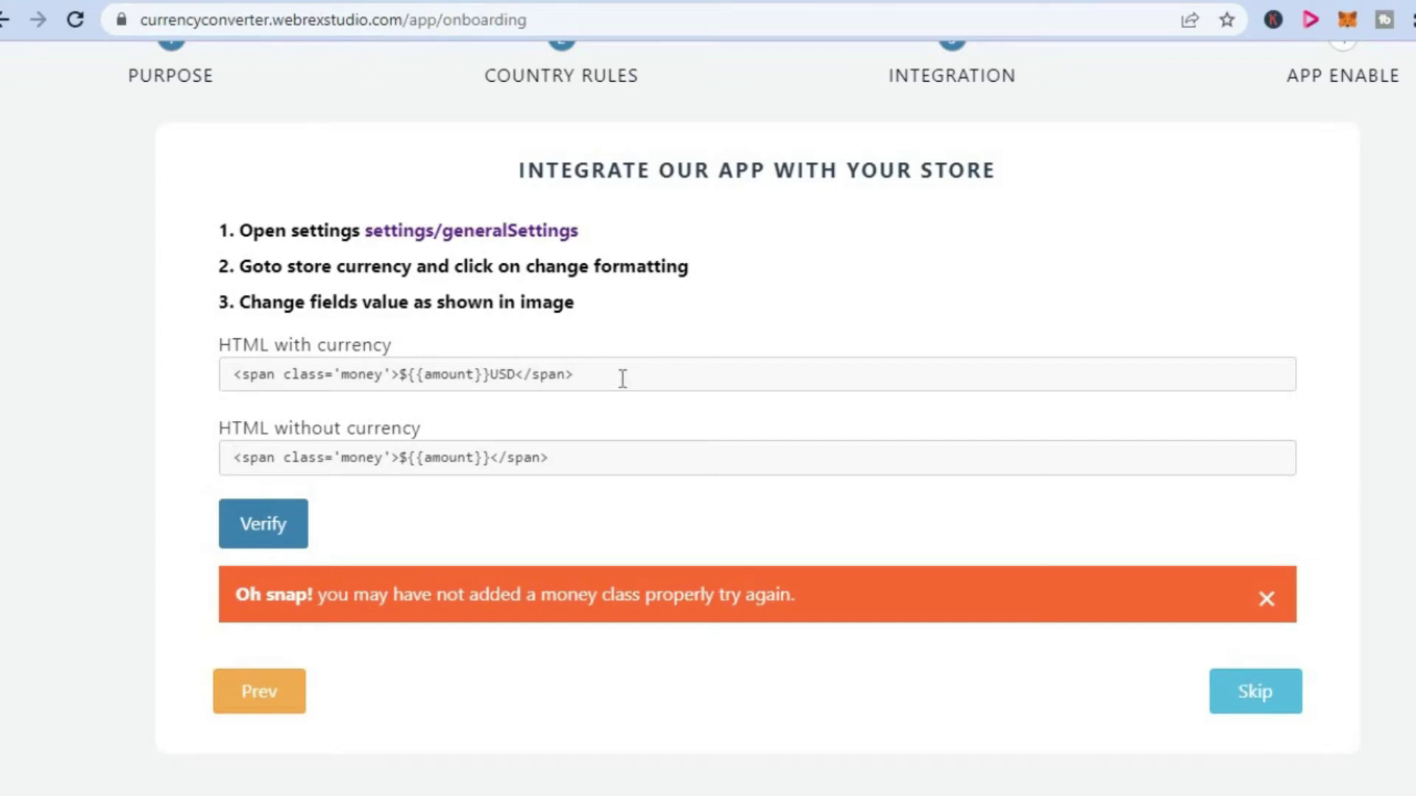
{"action": "left_click_drag", "start_coordinate": [623, 378], "coordinate": [221, 385]}
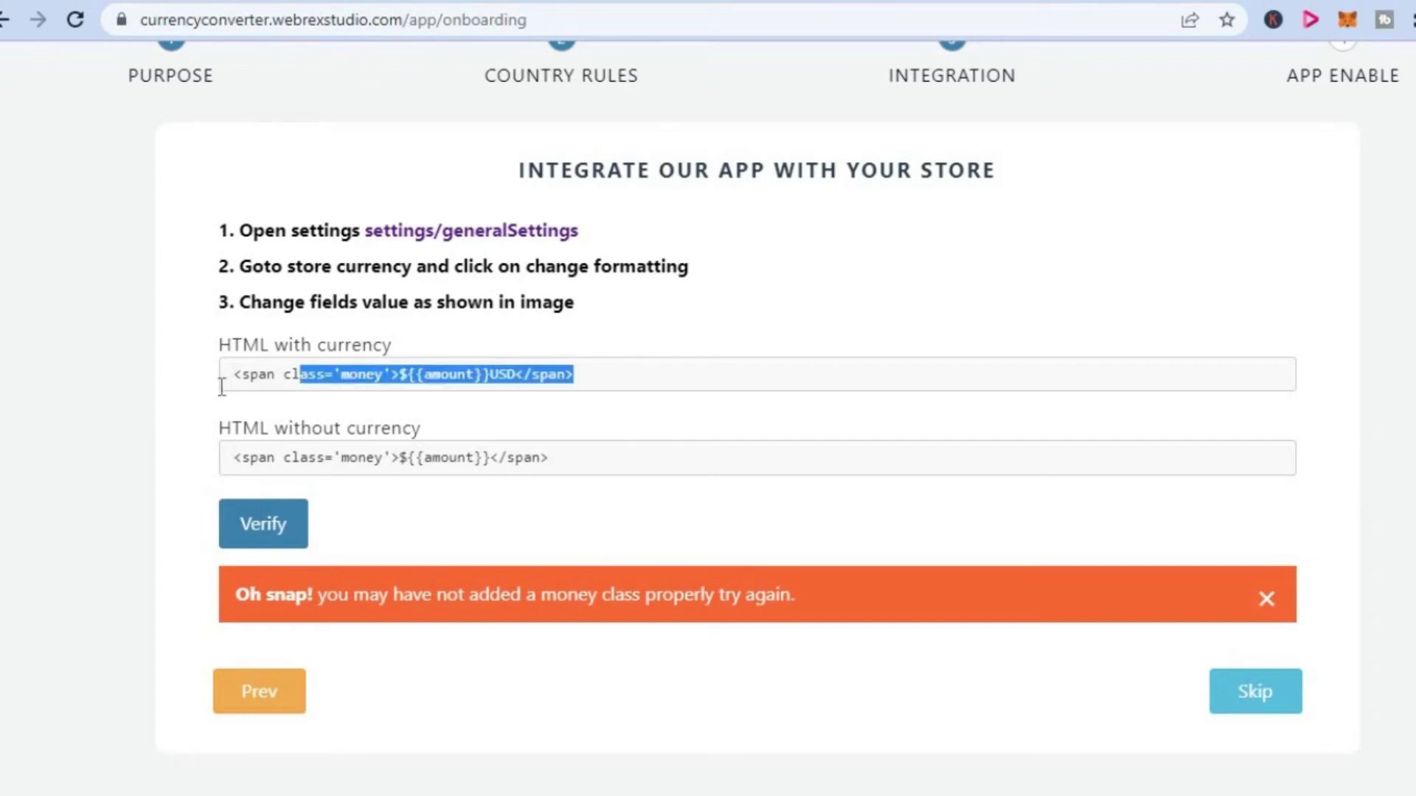
{"action": "right_click", "coordinate": [353, 382]}
{"action": "left_click", "coordinate": [425, 405]}
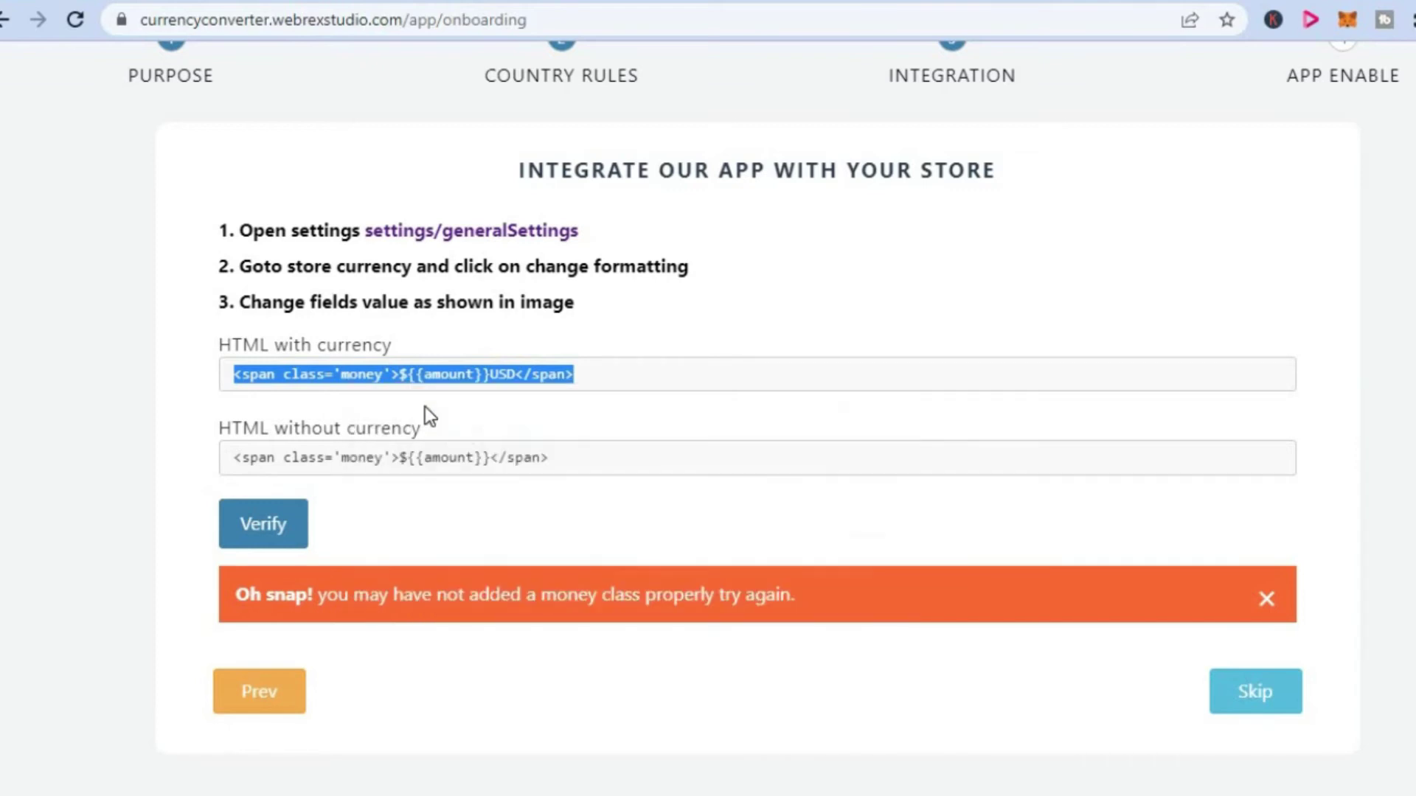
Step: In Settings > General, paste the money-class snippet over the HTML with currency format
{"action": "left_click", "coordinate": [896, 1]}
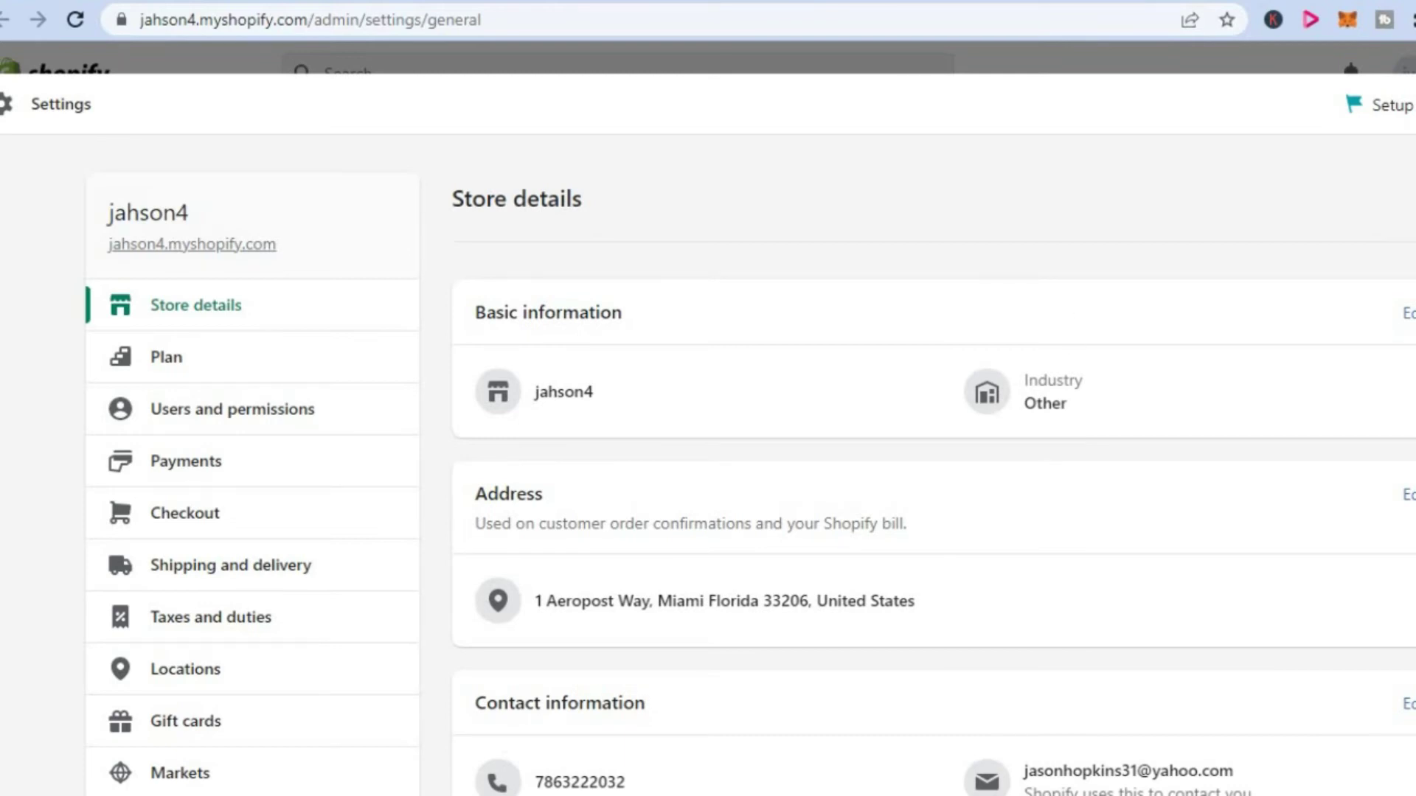
{"action": "scroll", "coordinate": [751, 465], "scroll_direction": "down", "scroll_amount": 10}
{"action": "scroll", "coordinate": [1112, 383], "scroll_direction": "down", "scroll_amount": 2}
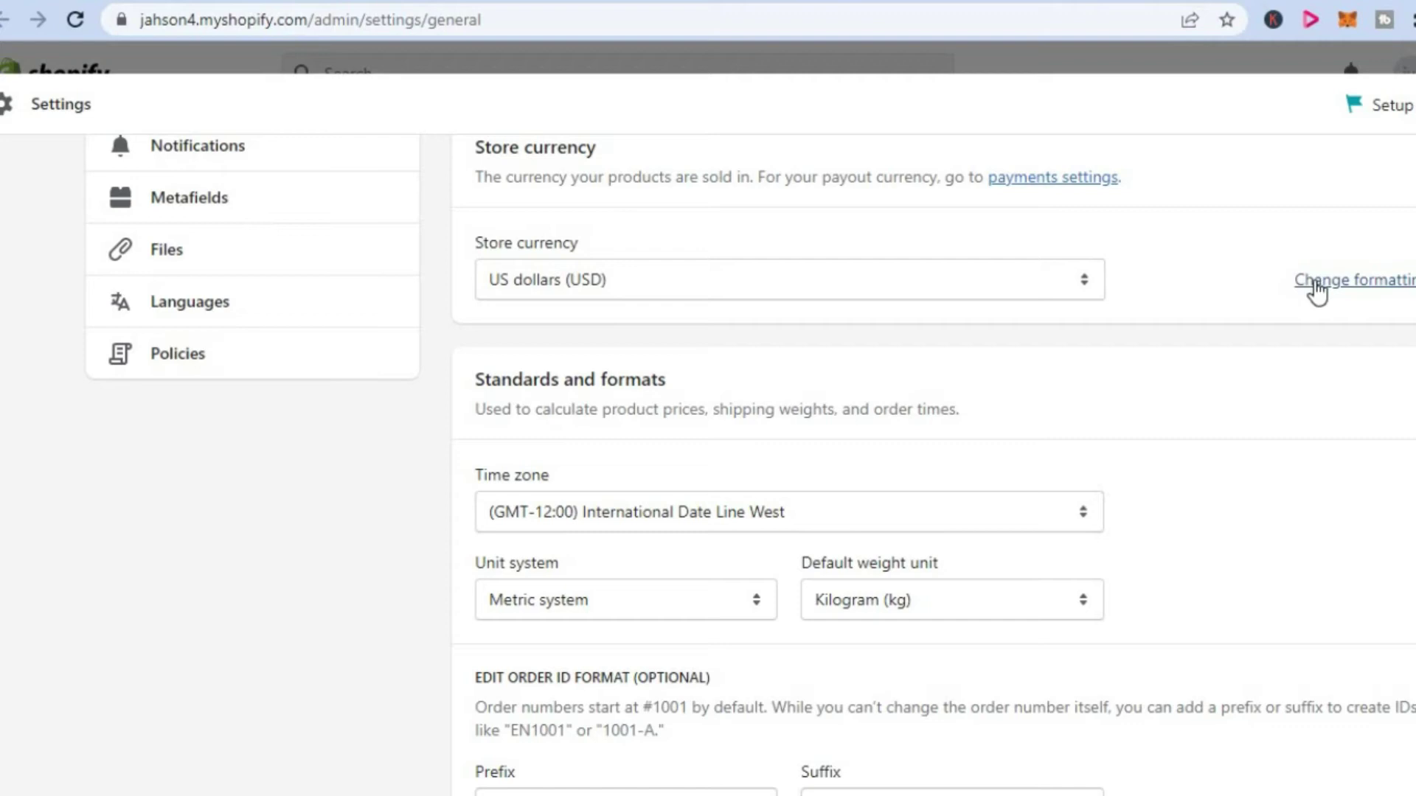
{"action": "left_click", "coordinate": [1317, 282]}
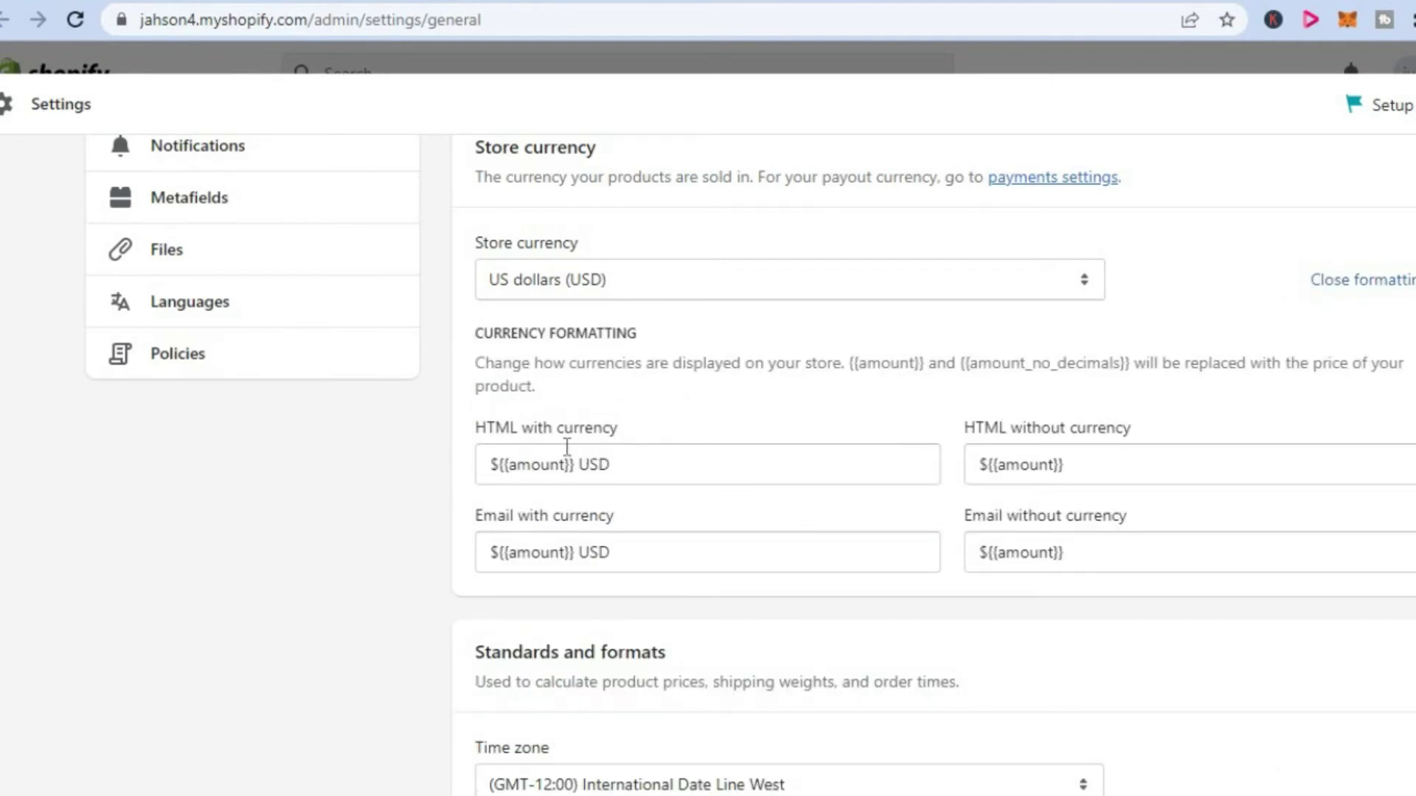
{"action": "left_click", "coordinate": [674, 477]}
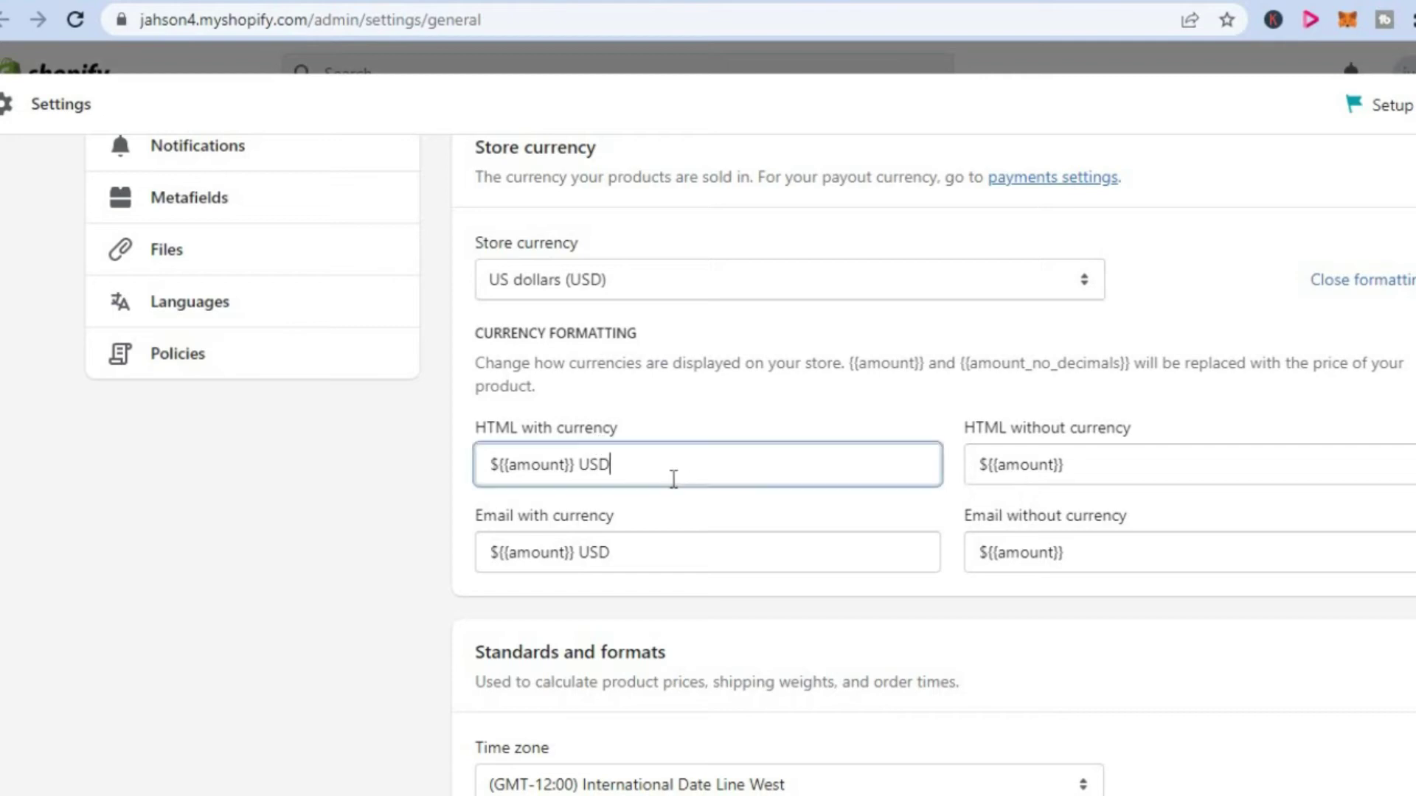
{"action": "triple_click", "coordinate": [525, 470]}
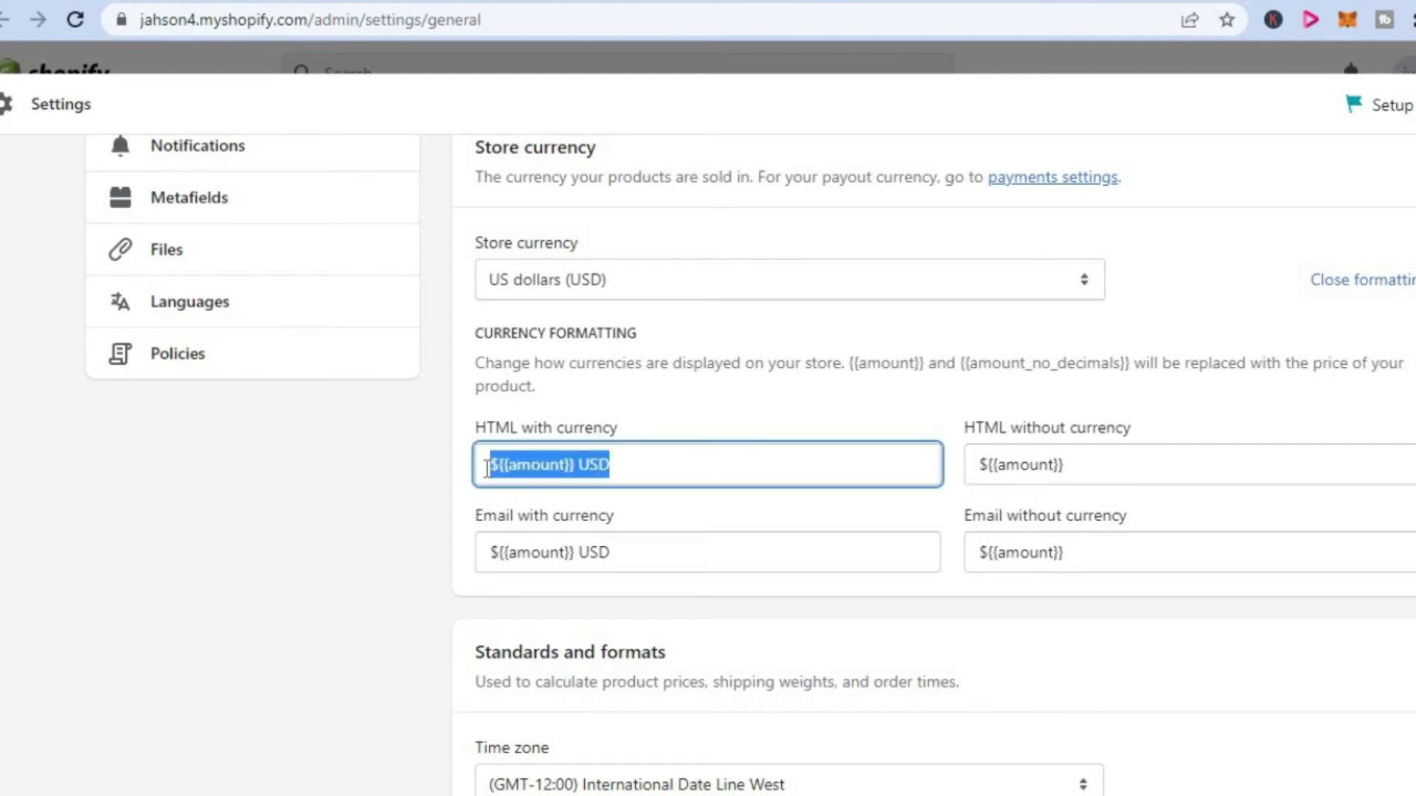
{"action": "right_click", "coordinate": [524, 470]}
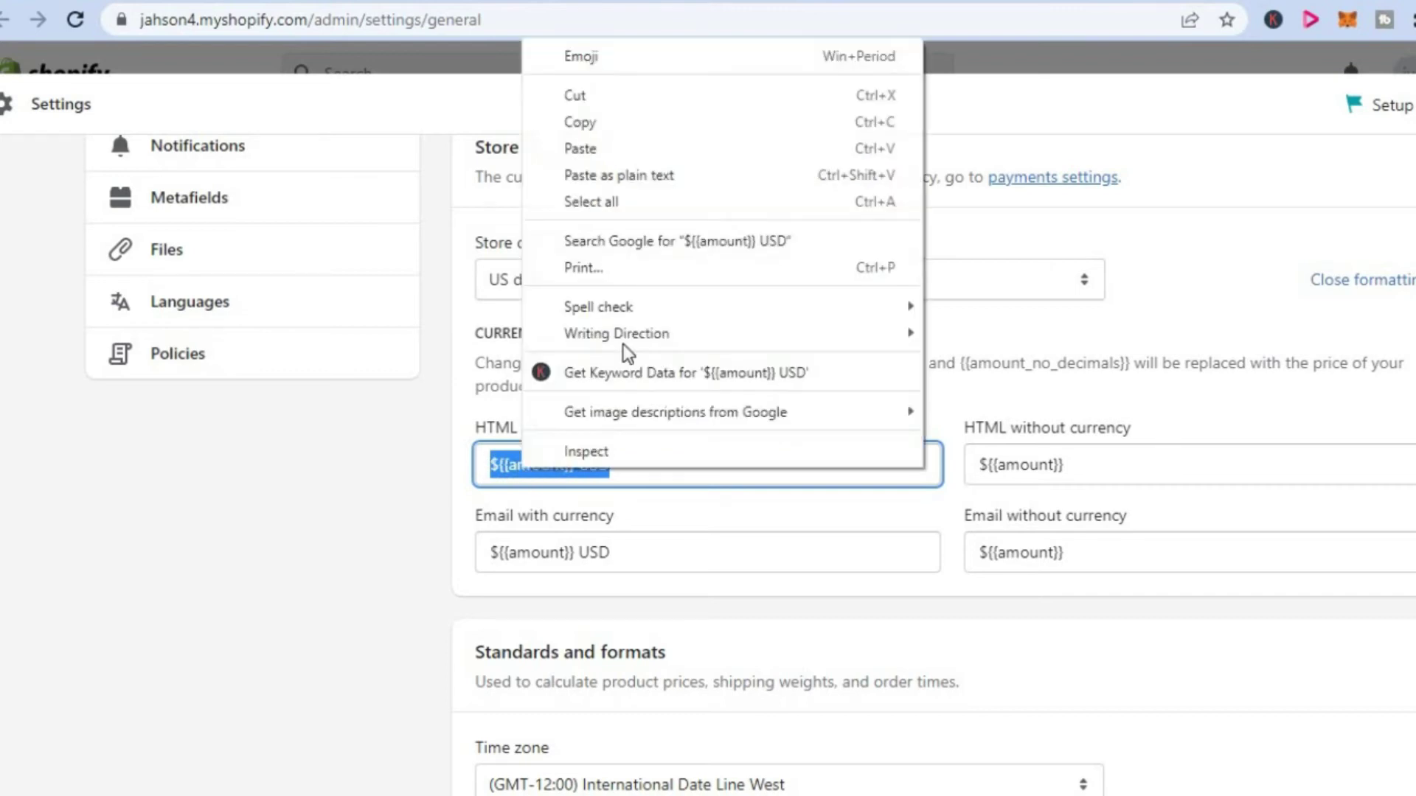
{"action": "left_click", "coordinate": [587, 141]}
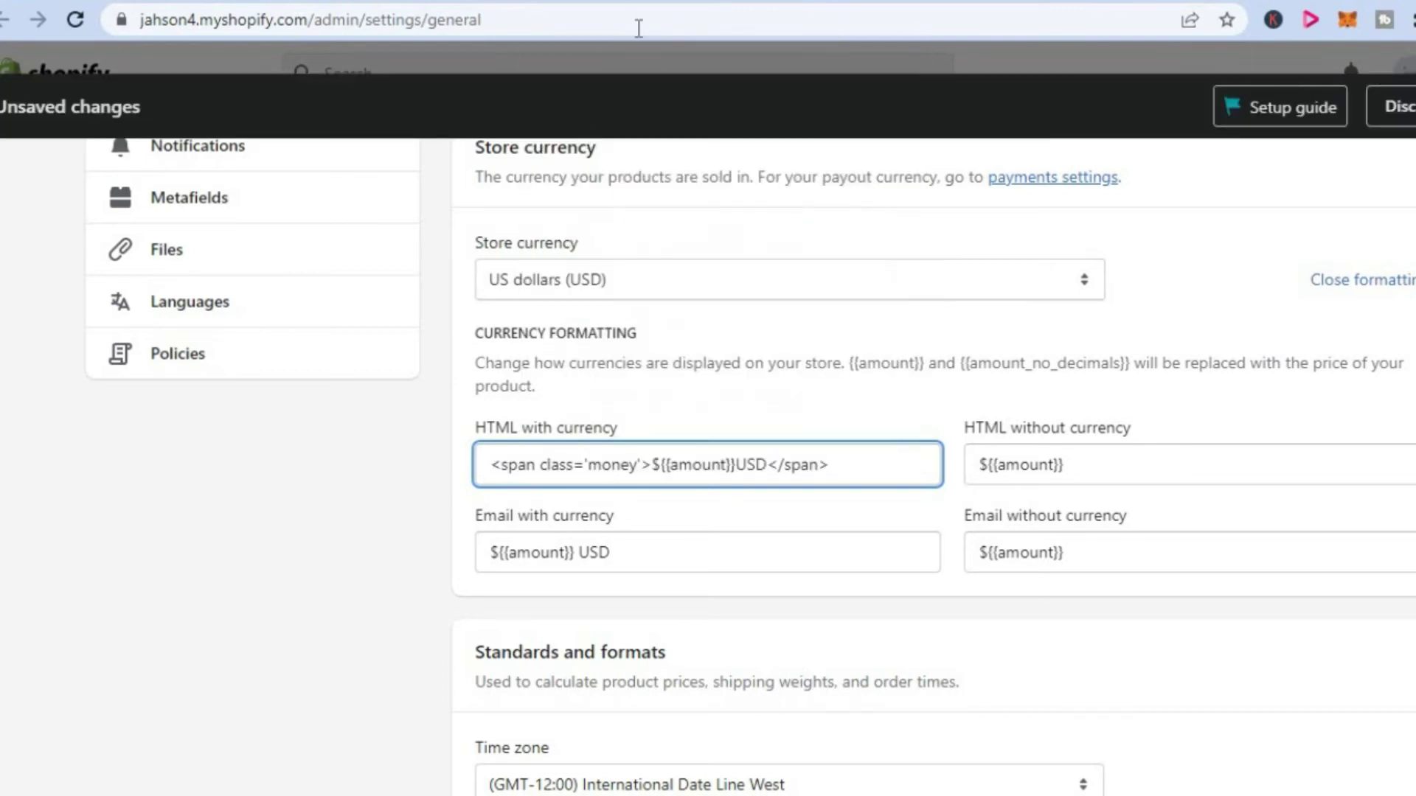
Step: Copy the money-class 'HTML without currency' snippet, then return to the store's formatting settings
{"action": "key", "text": "ctrl+Tab"}
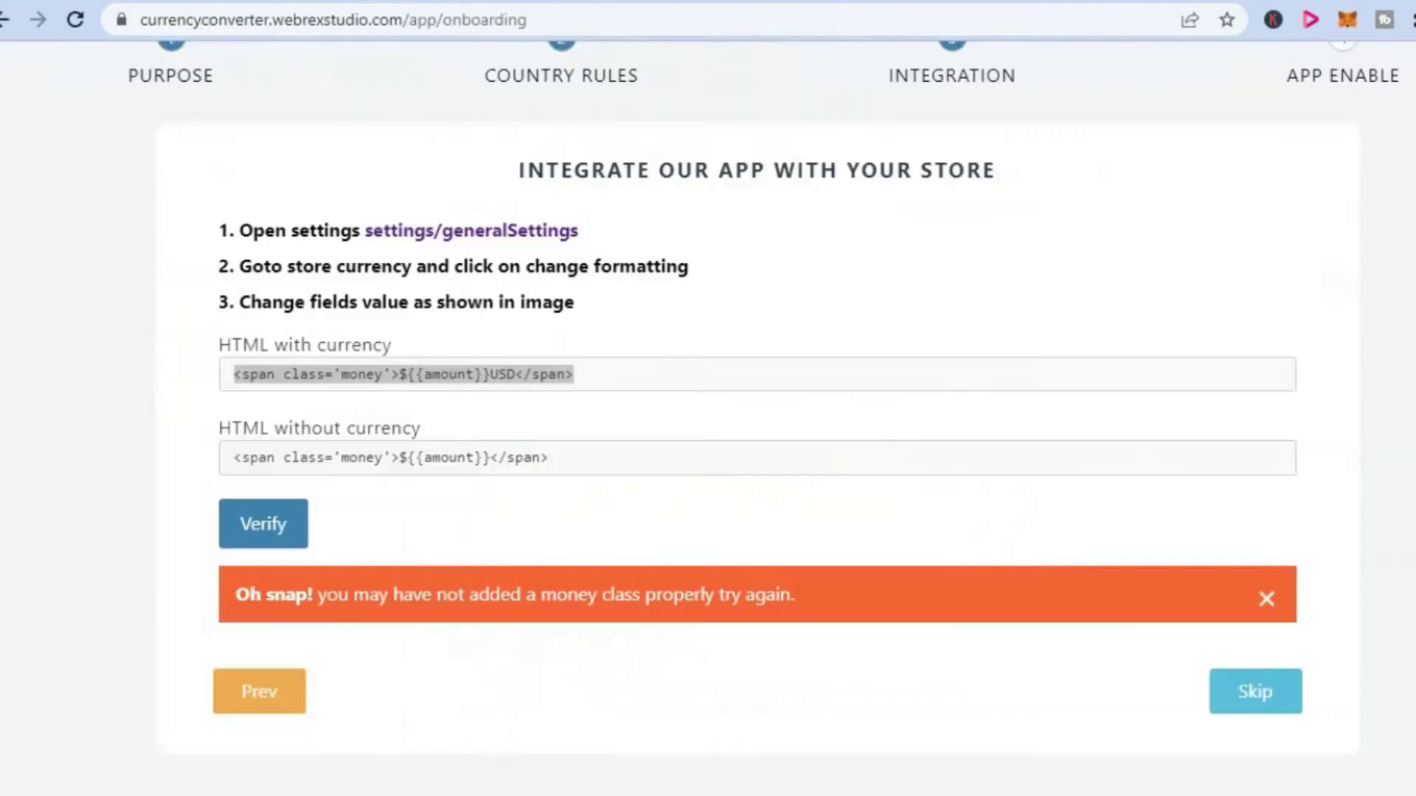
{"action": "triple_click", "coordinate": [639, 381]}
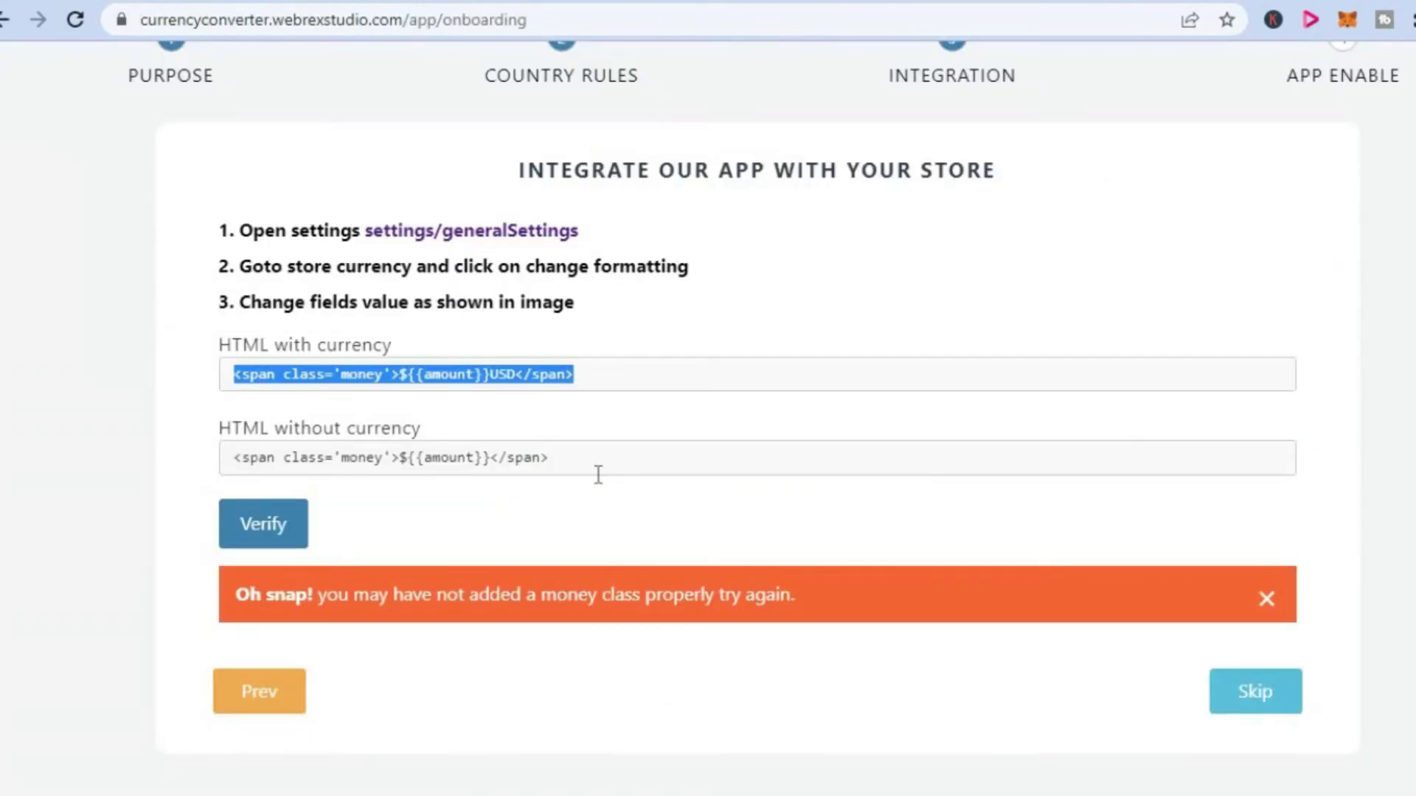
{"action": "left_click_drag", "start_coordinate": [597, 468], "coordinate": [202, 463]}
{"action": "right_click", "coordinate": [321, 463]}
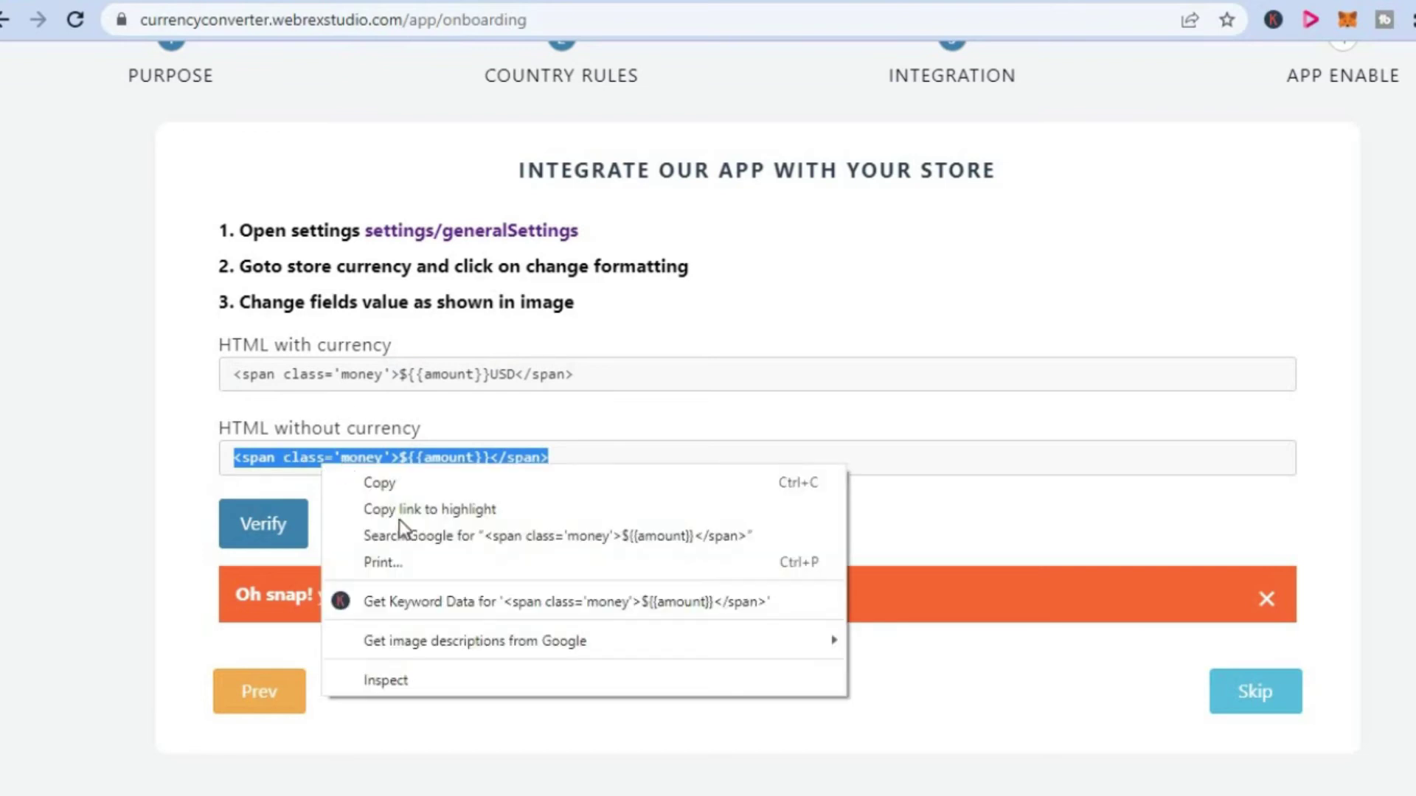
{"action": "left_click", "coordinate": [397, 485]}
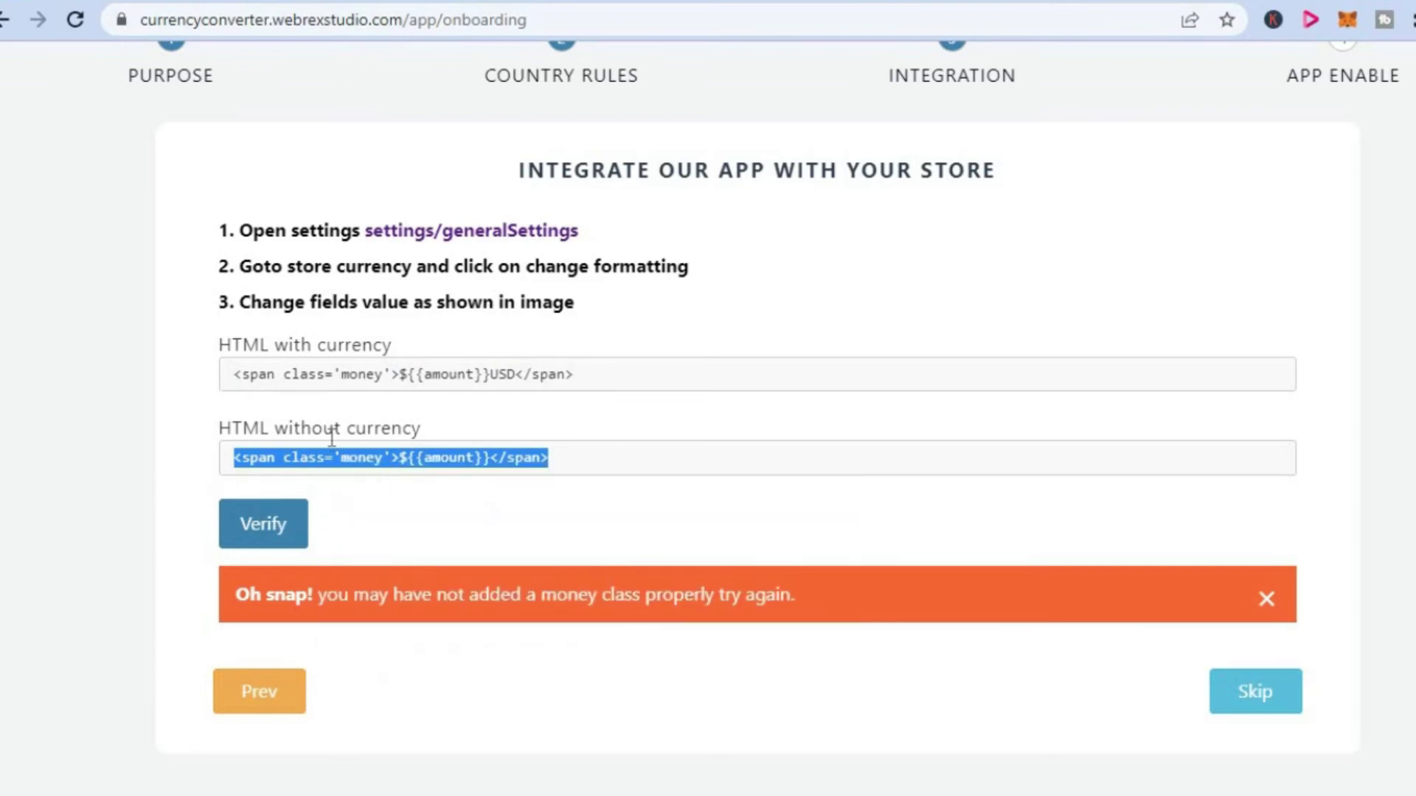
{"action": "key", "text": "ctrl+Tab"}
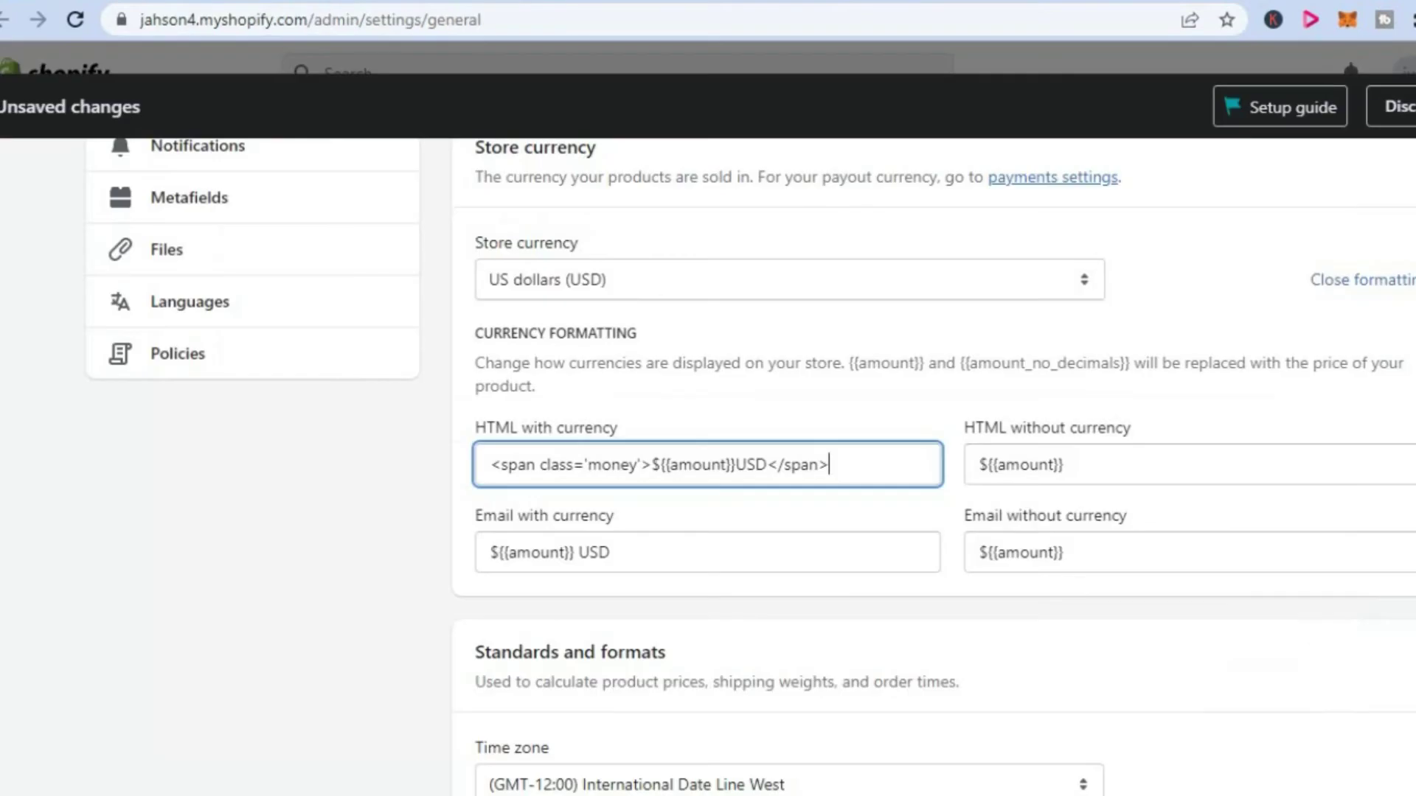
Step: Replace the ${{amount}} HTML without currency format with the money-class snippet
{"action": "left_click", "coordinate": [1091, 464]}
{"action": "triple_click", "coordinate": [1013, 464]}
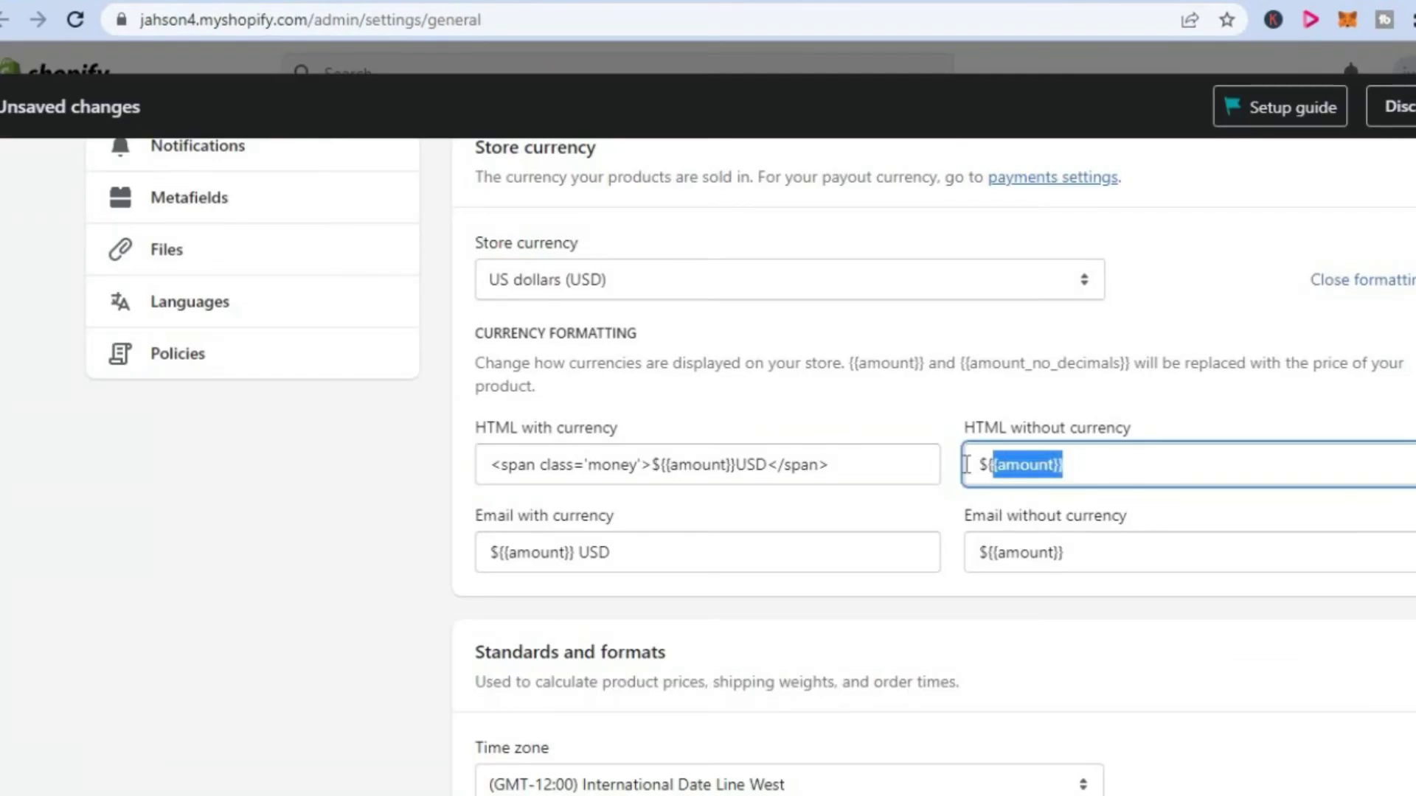
{"action": "right_click", "coordinate": [1011, 466]}
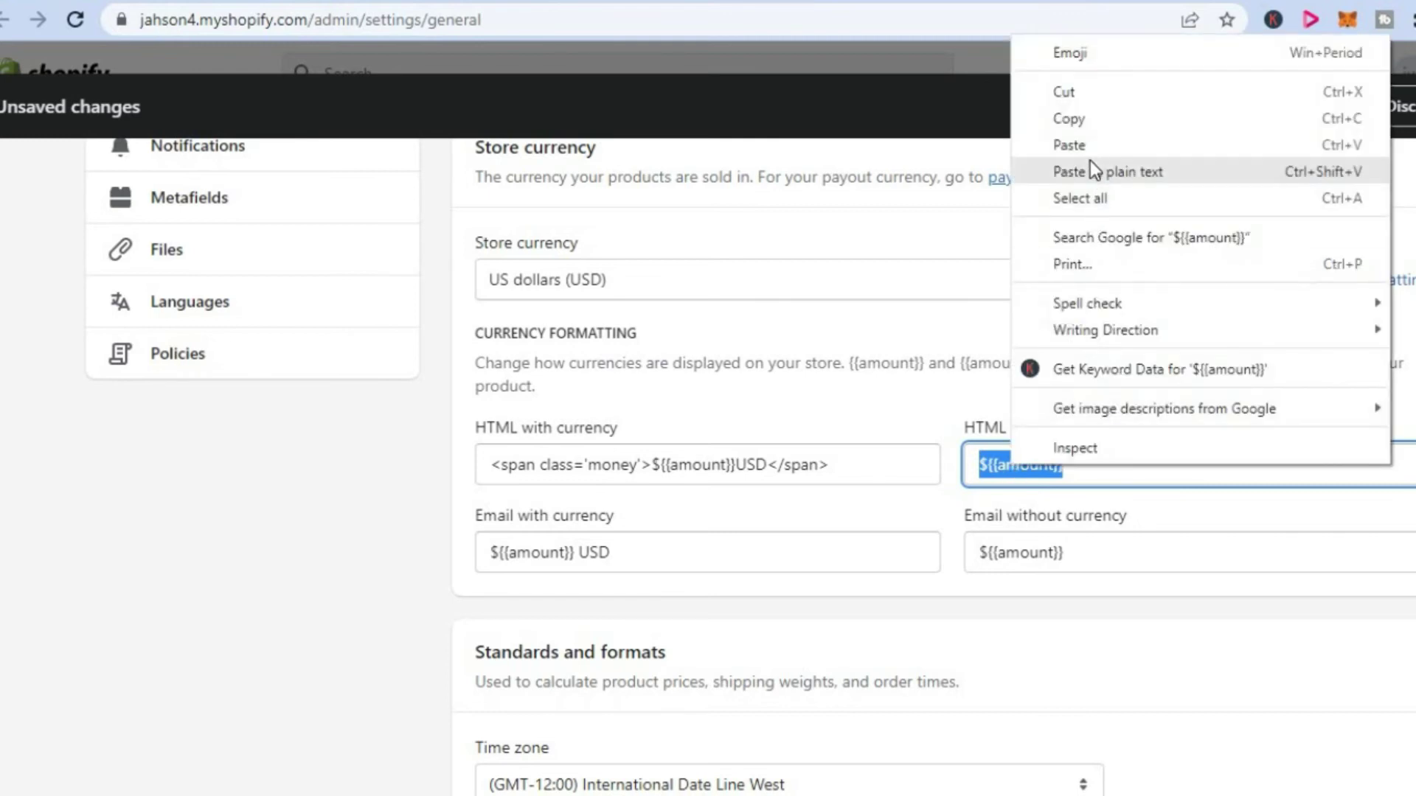
{"action": "left_click", "coordinate": [1078, 146]}
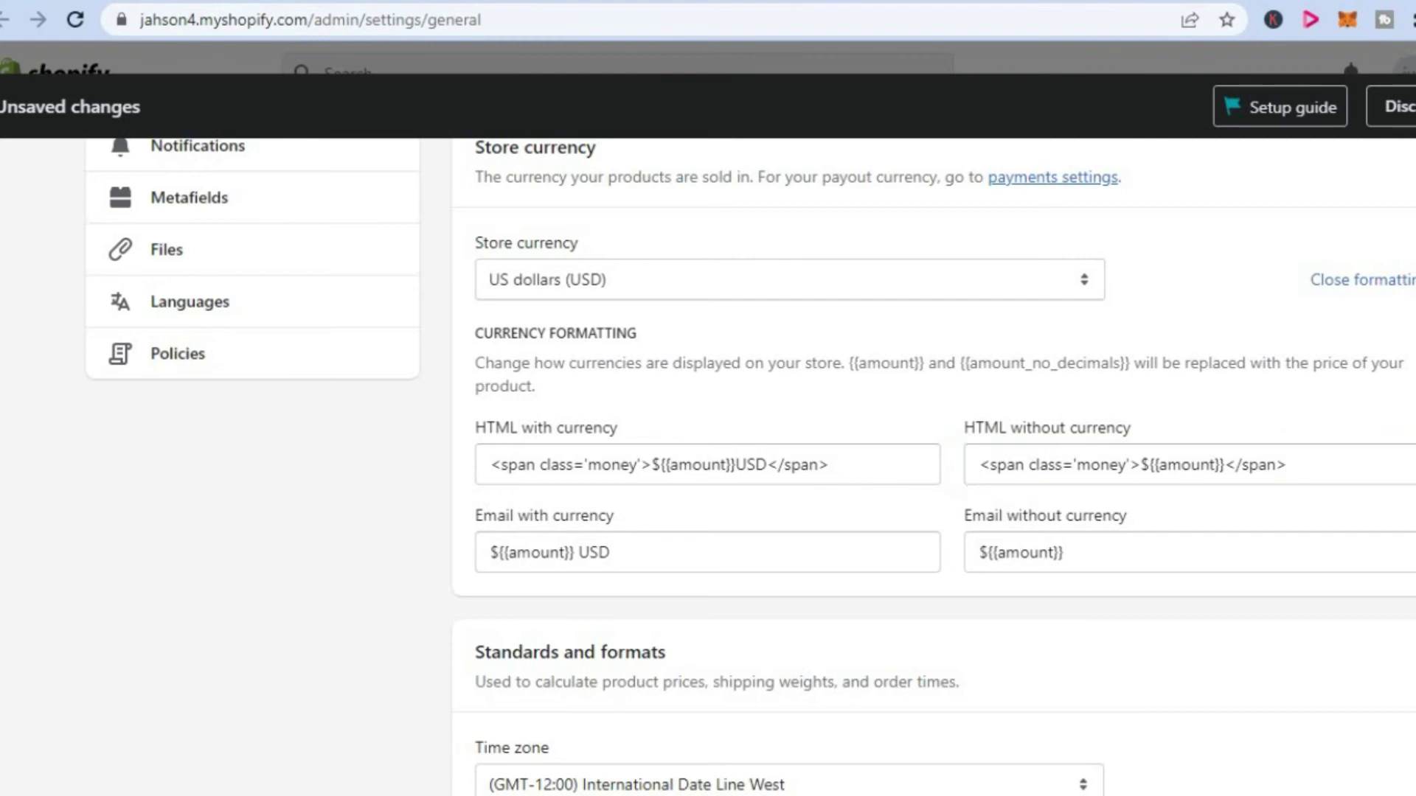
{"action": "left_click", "coordinate": [709, 2]}
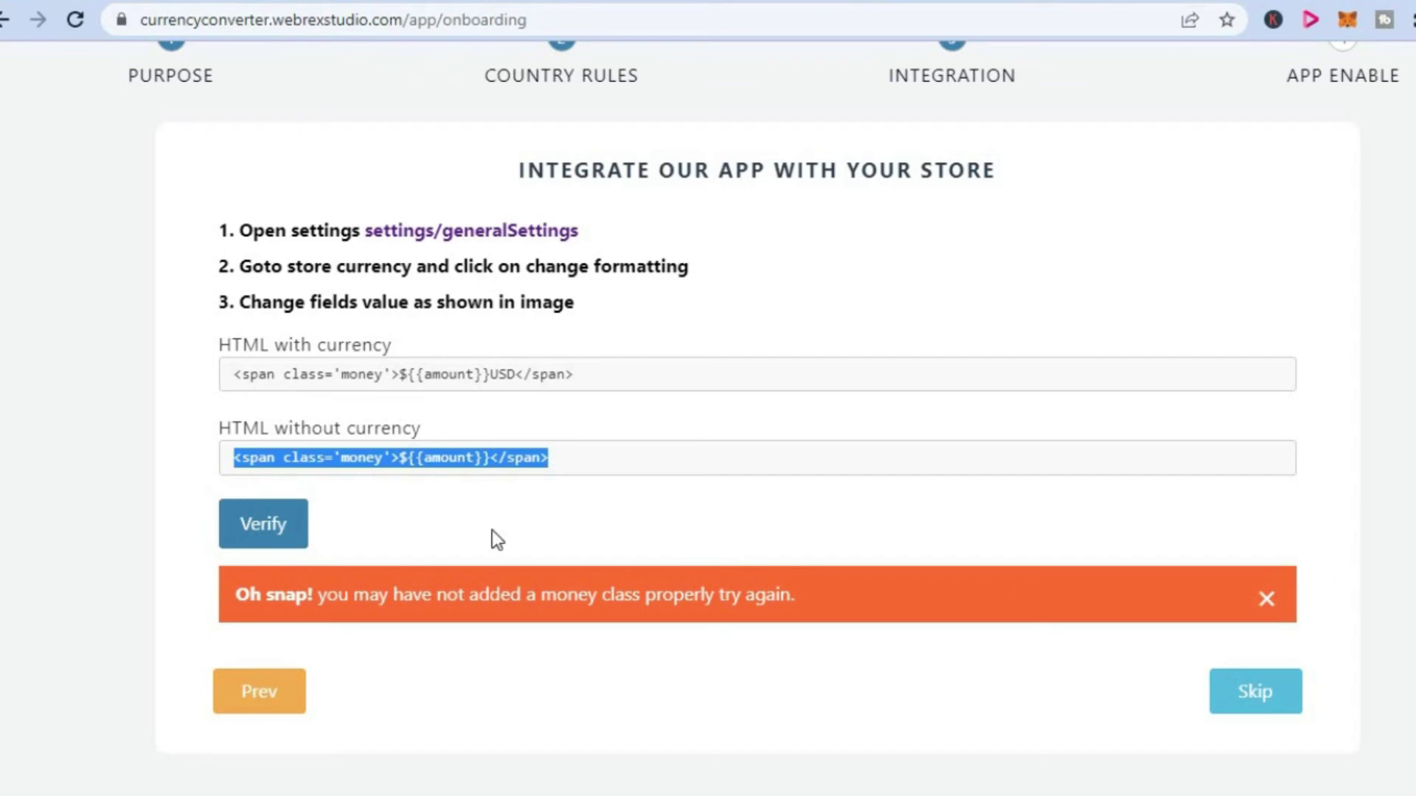
Step: Verify the money class, move past the Integration step, and enable the app
{"action": "left_click", "coordinate": [271, 531]}
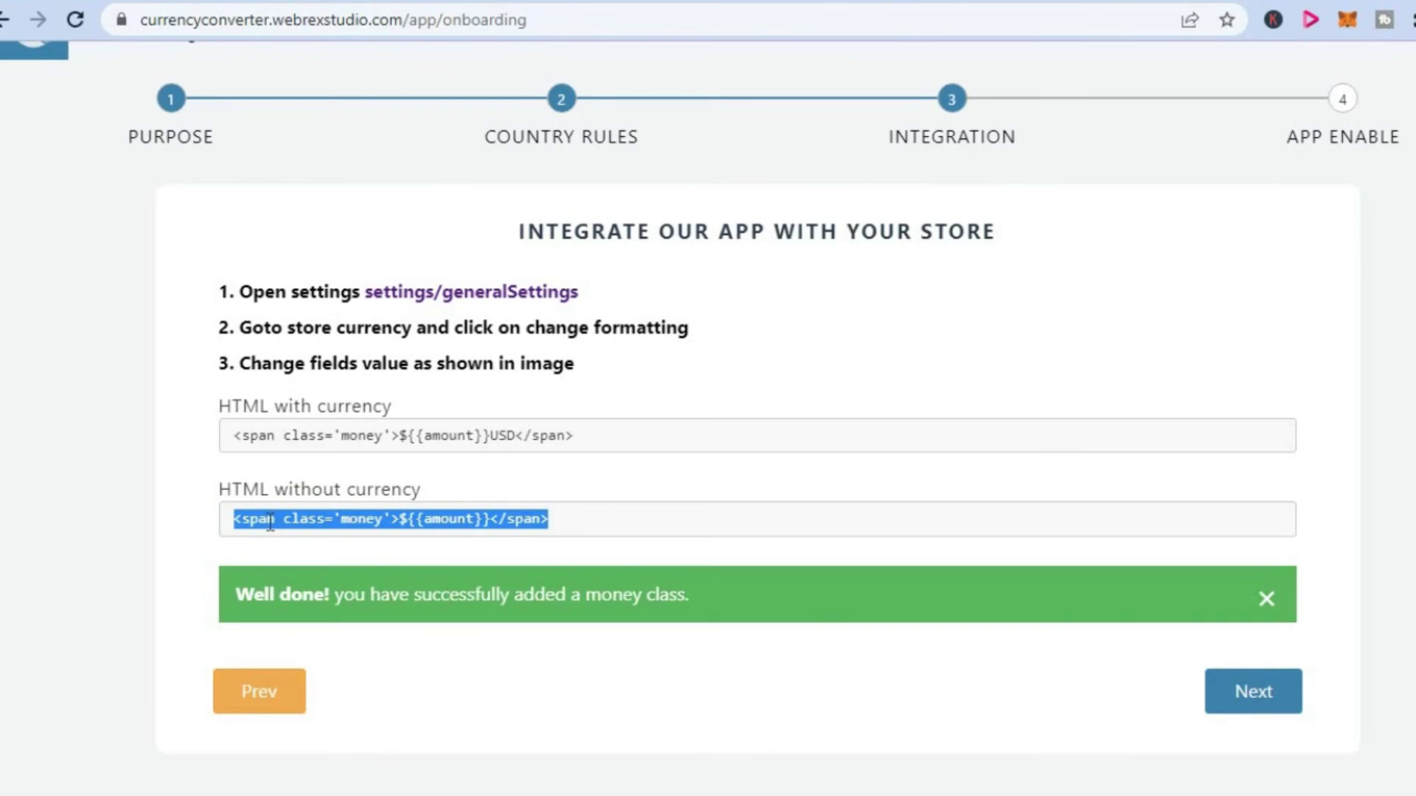
{"action": "left_click", "coordinate": [1239, 704]}
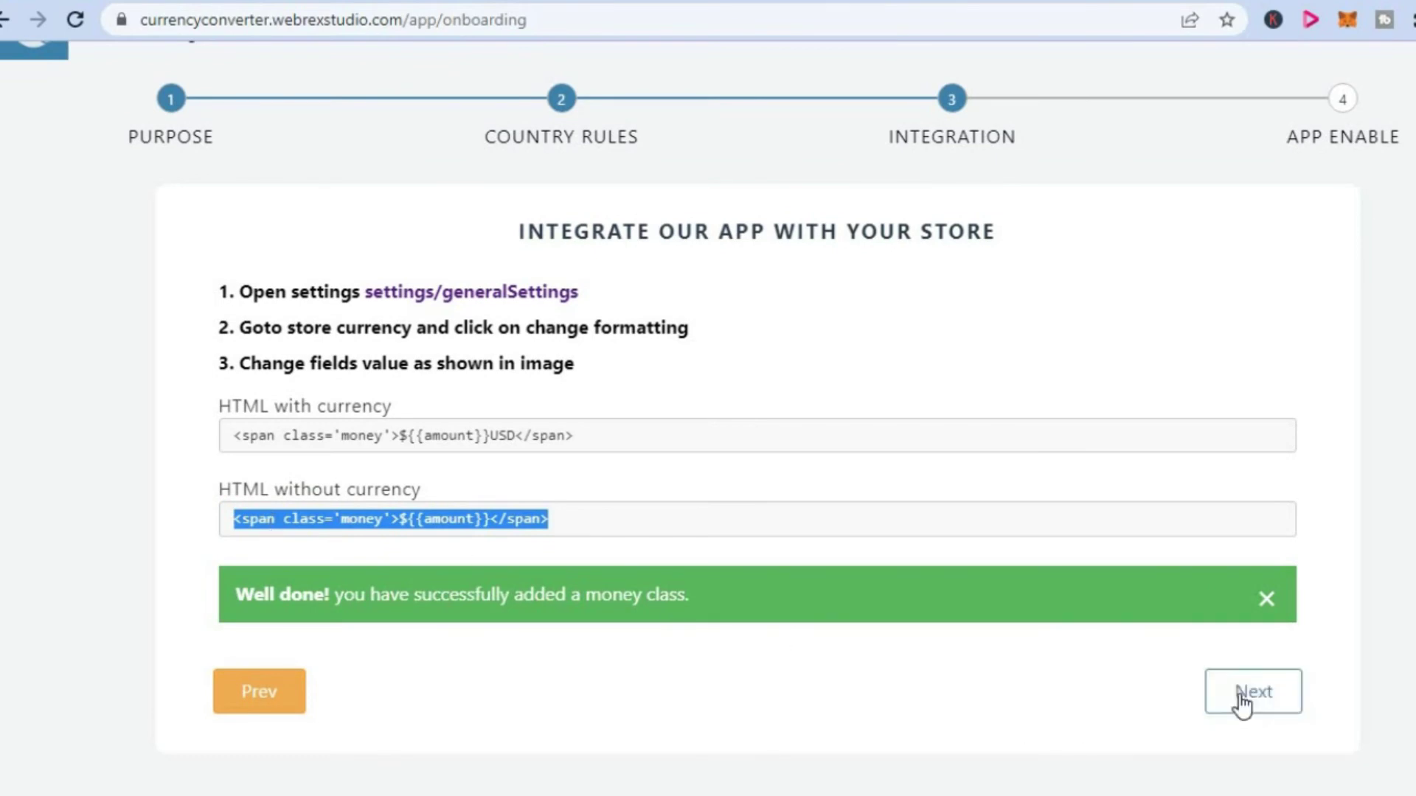
{"action": "left_click", "coordinate": [1241, 700]}
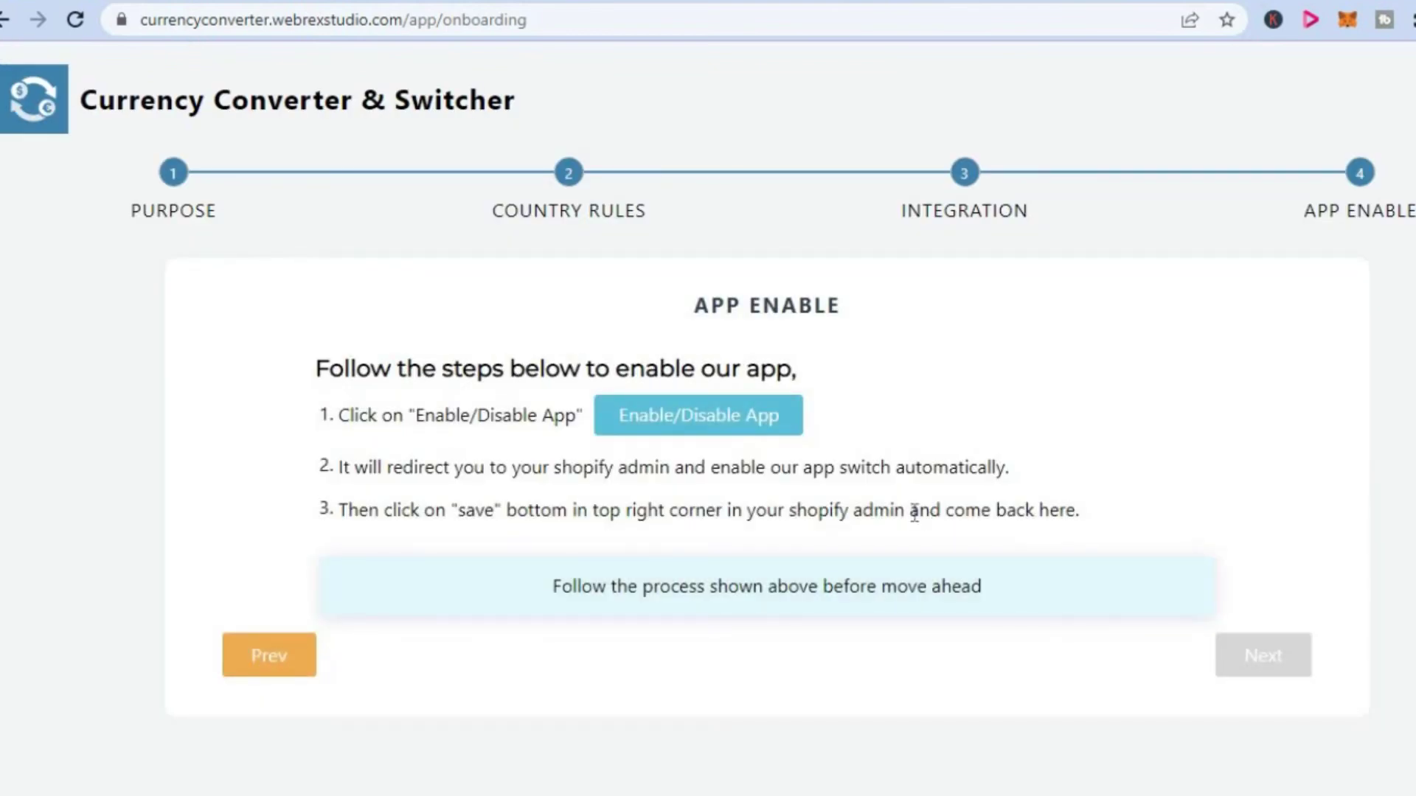
{"action": "left_click", "coordinate": [704, 421]}
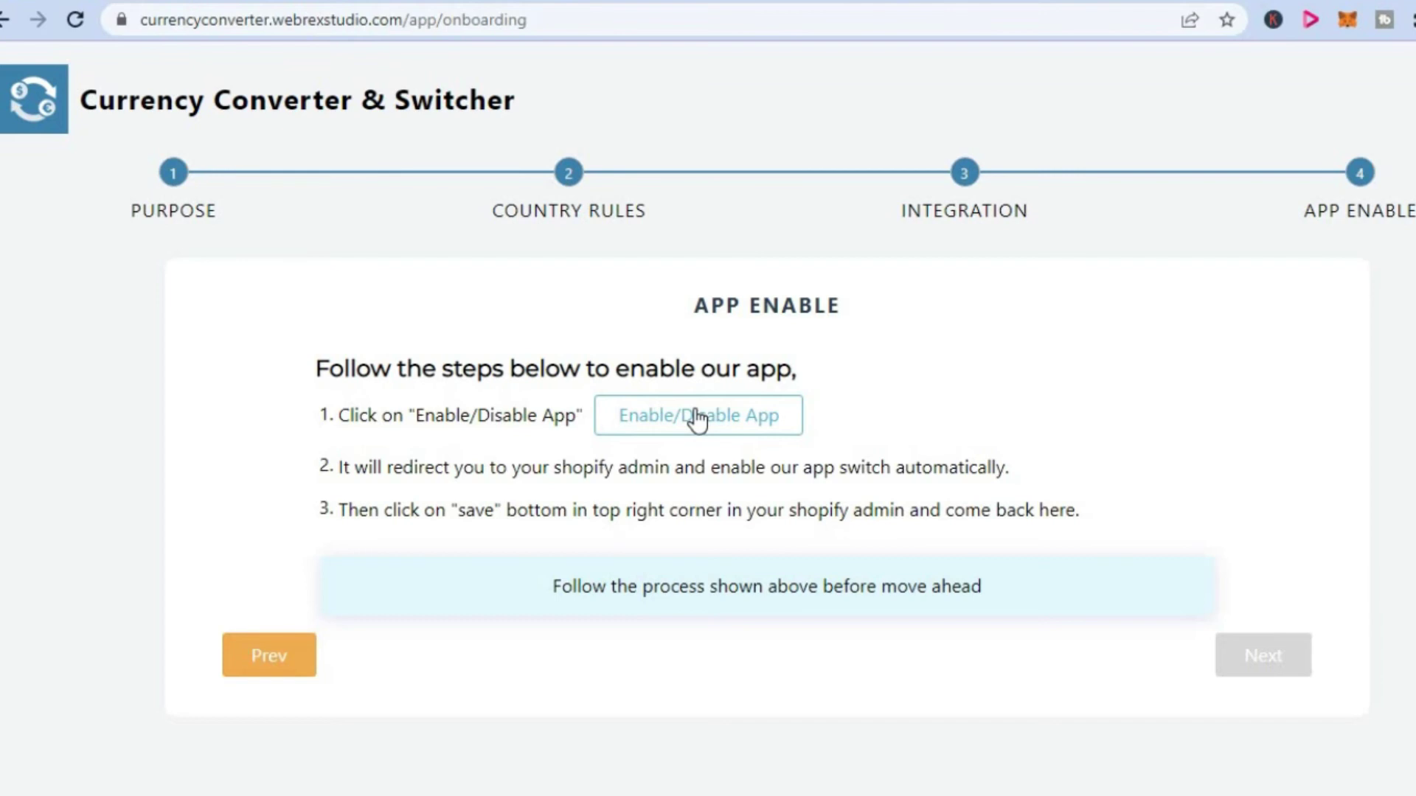